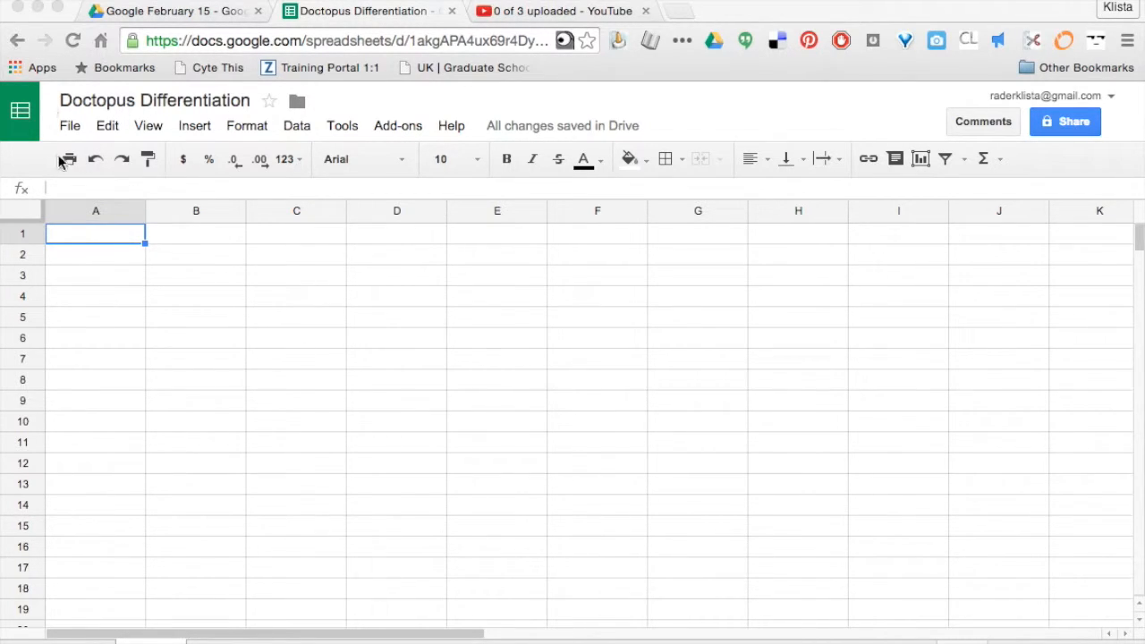
- Search the add-on store for "doctopus" and examine the Doctopus listing
click(398, 131)
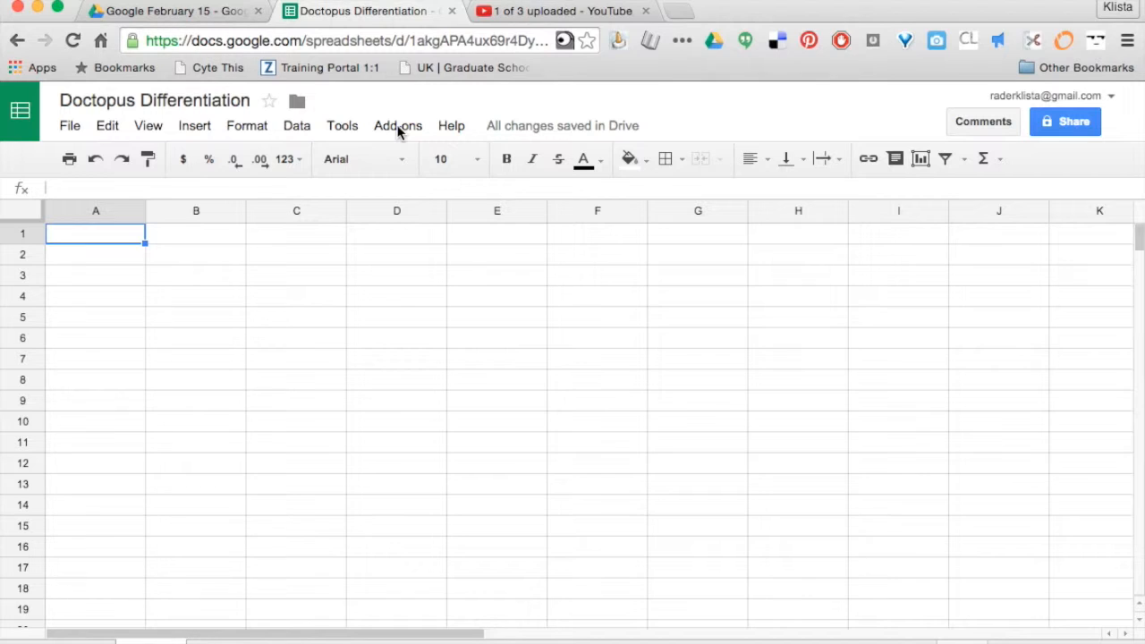
click(398, 128)
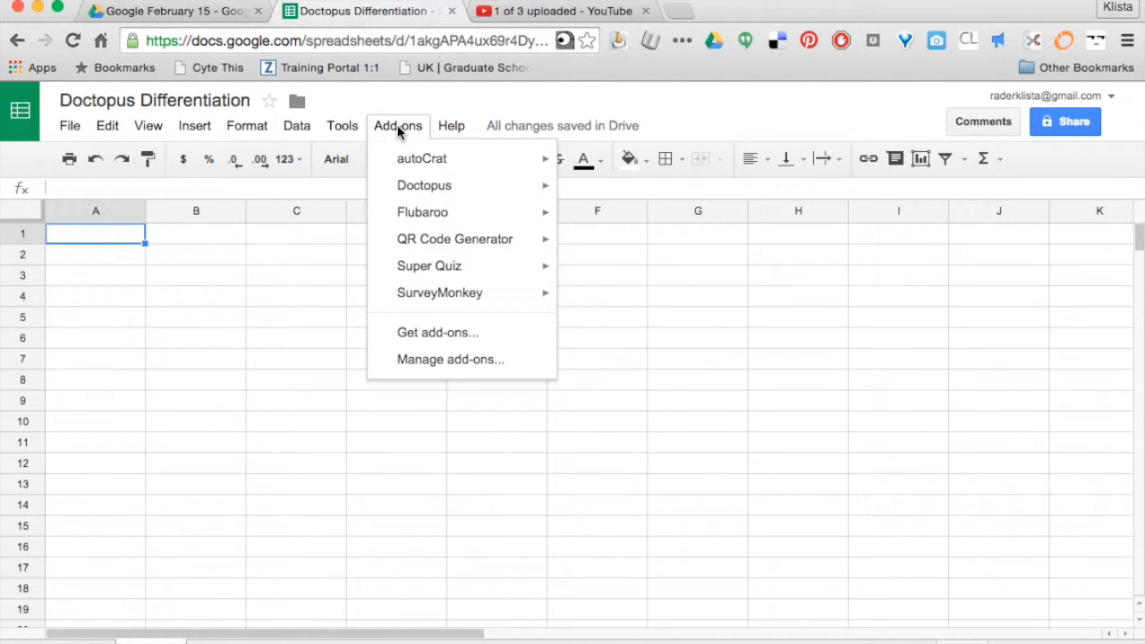
mouse_move(415, 196)
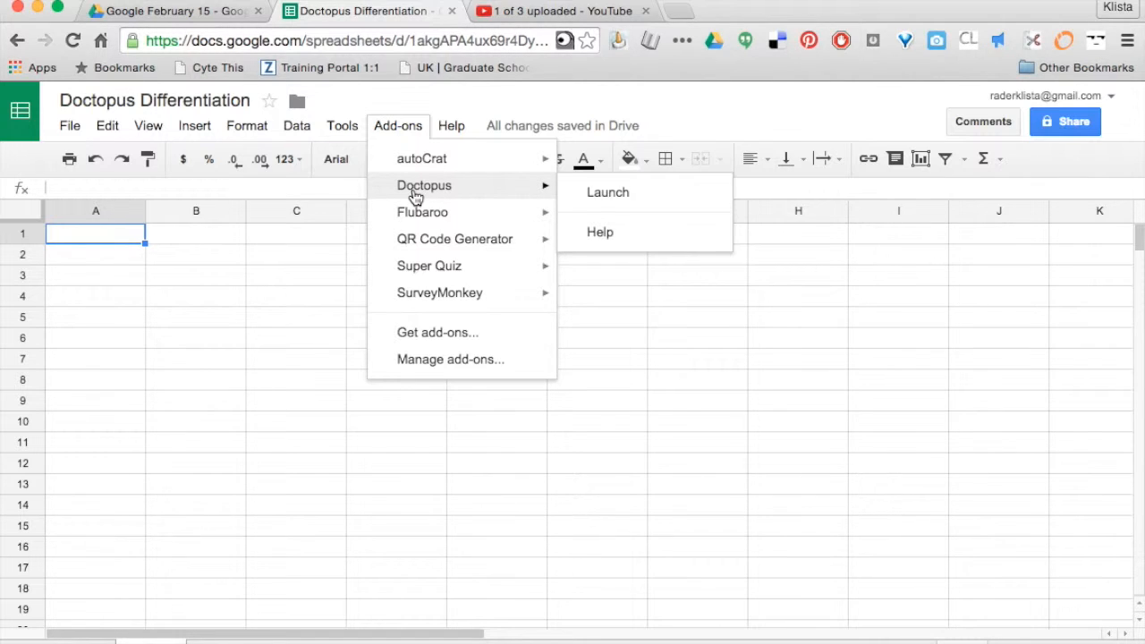
click(417, 339)
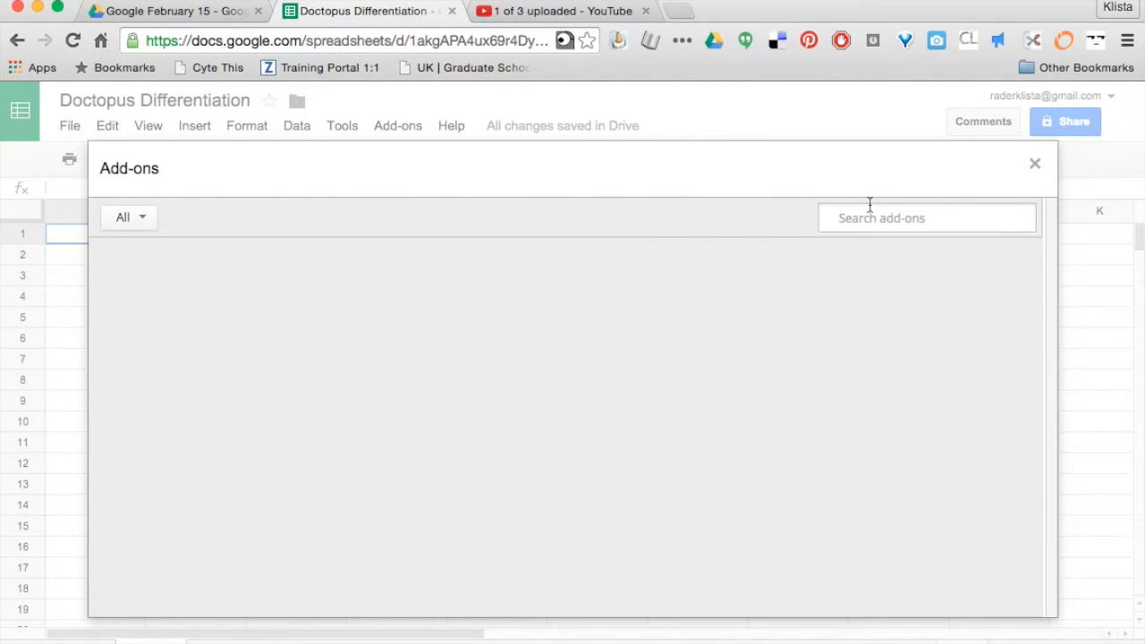
click(837, 215)
text(doctopus)
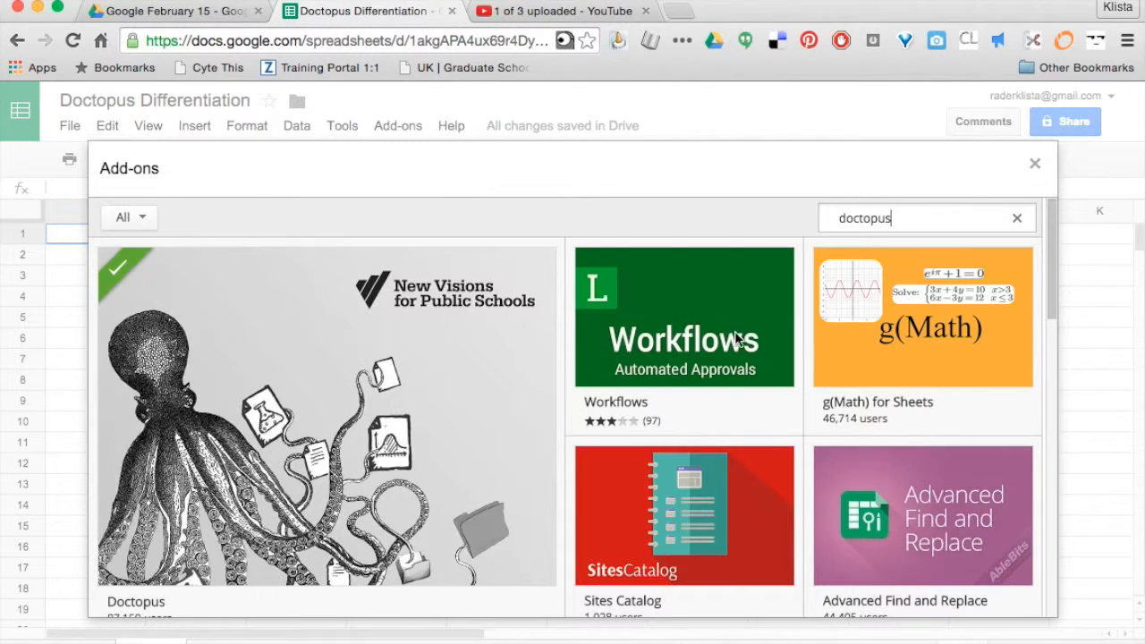
scroll(458, 432, down, 2)
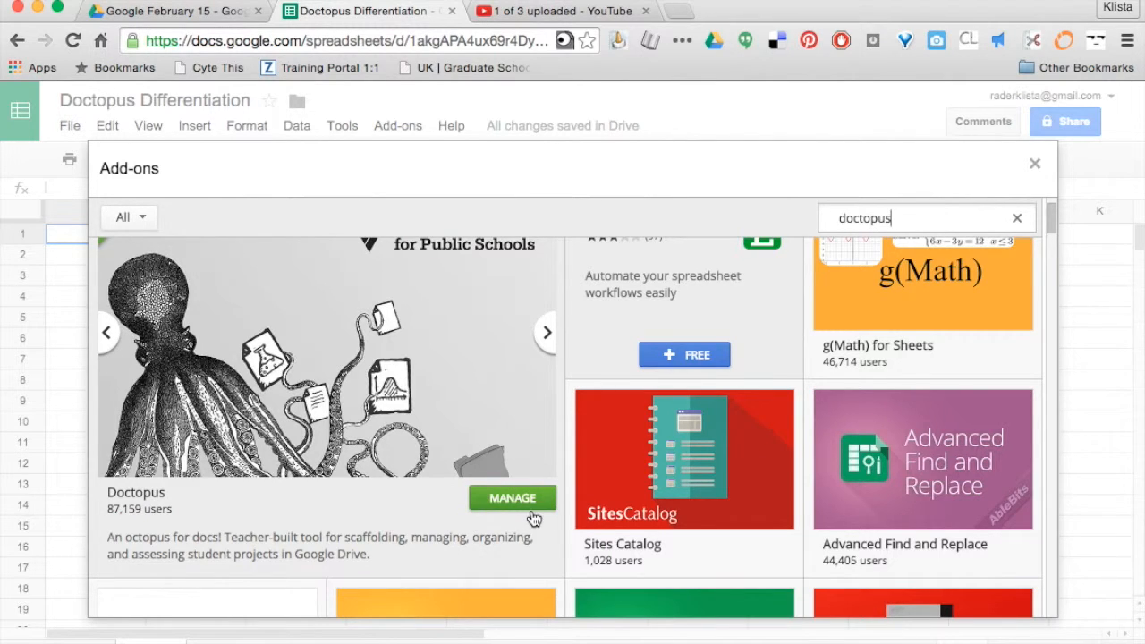
click(1035, 164)
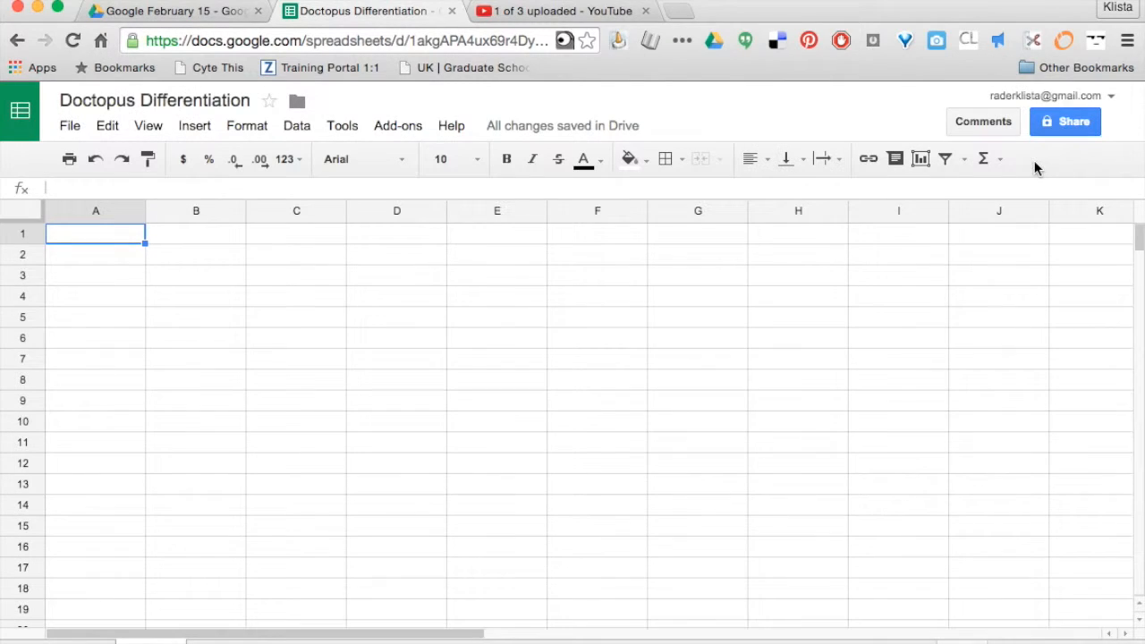
- Launch the Doctopus add-on and attach the existing Test Roster to the assignment, accepting its student list as it is
click(404, 131)
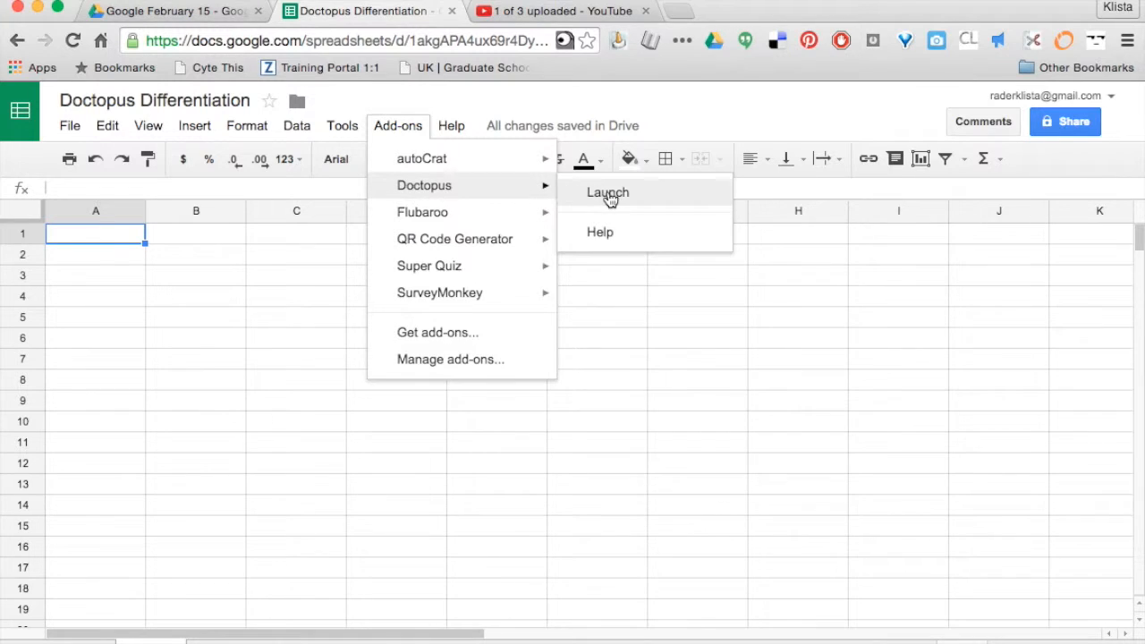
click(609, 199)
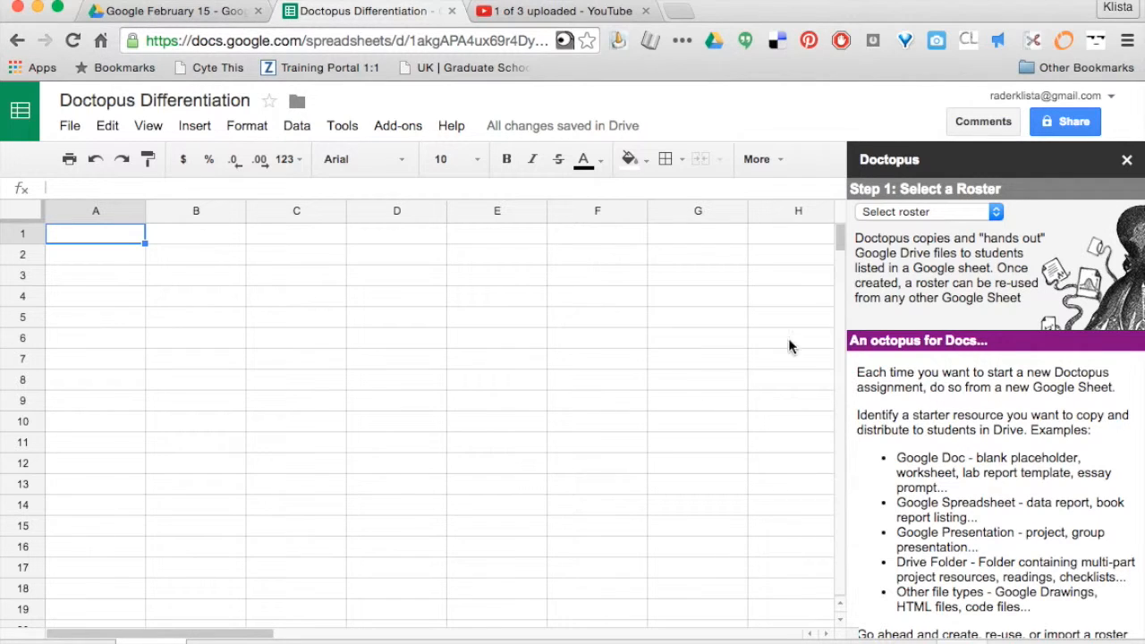
click(962, 213)
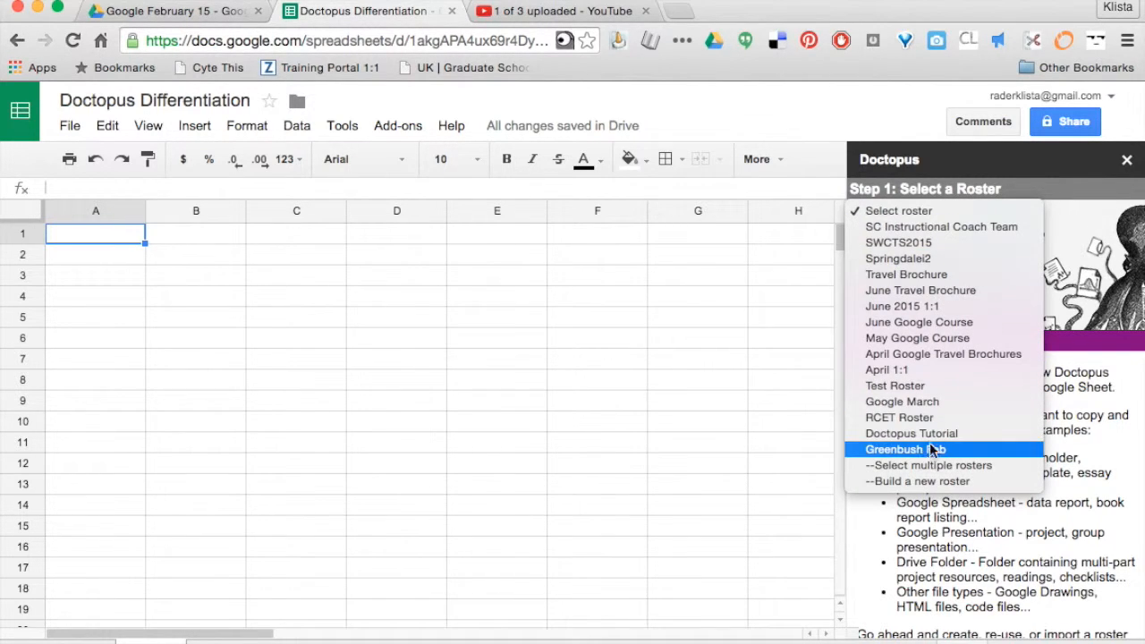
click(923, 385)
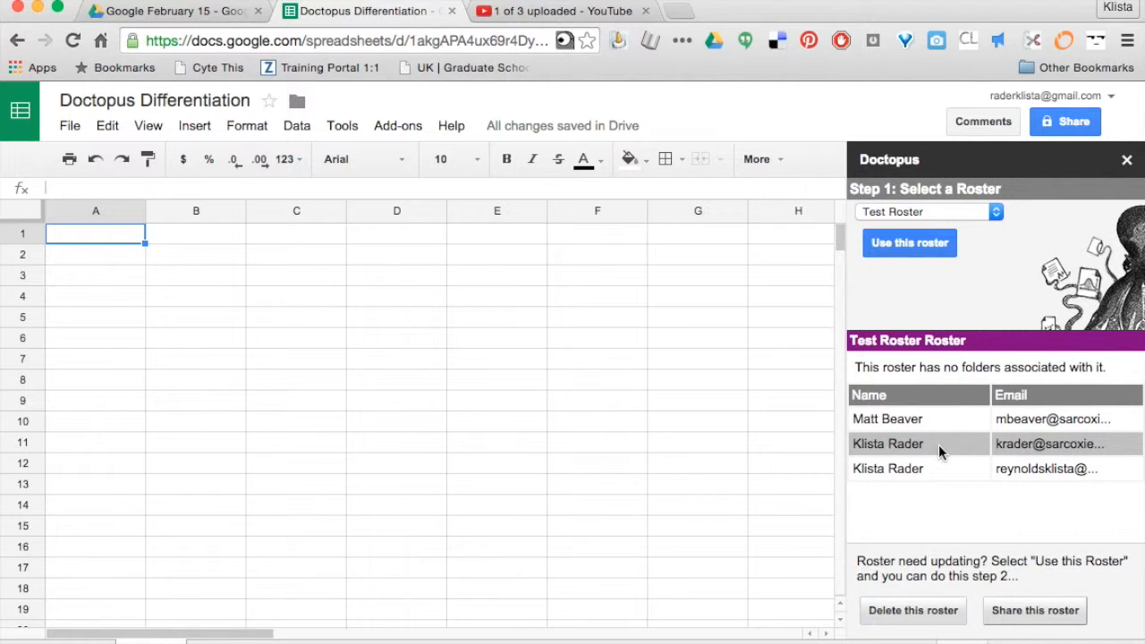
click(920, 244)
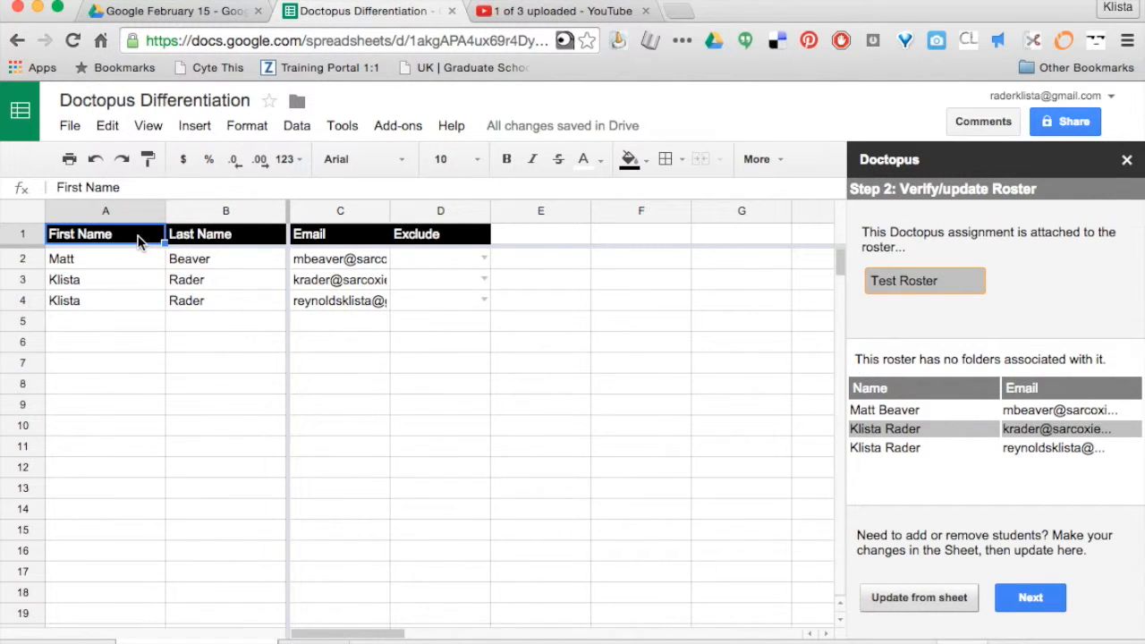
mouse_move(136, 237)
click(1026, 607)
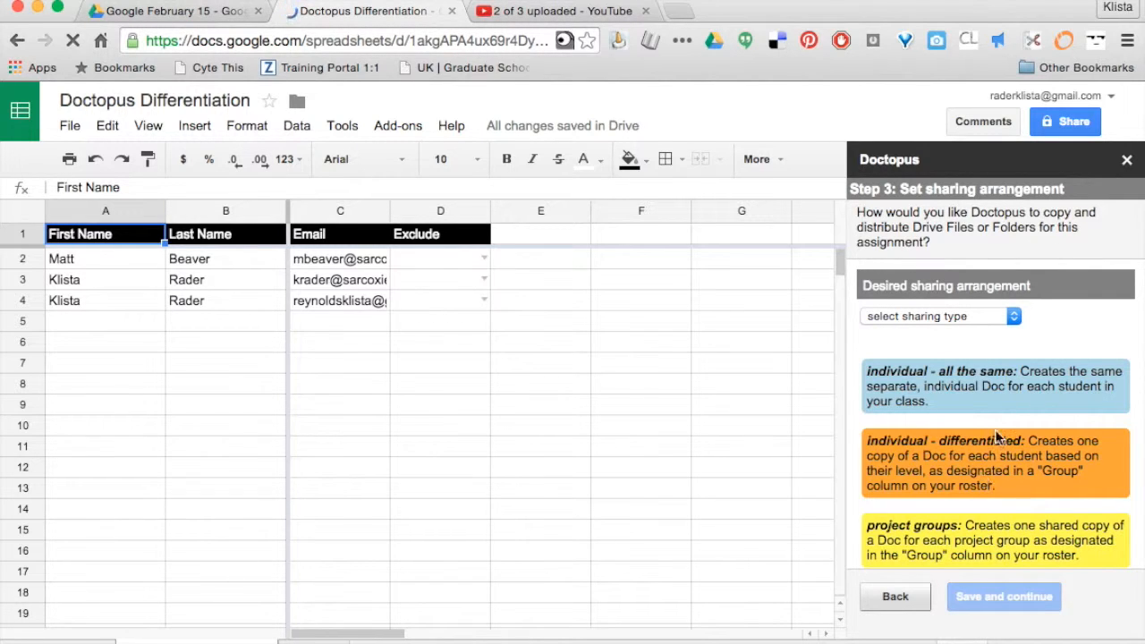
- Review the sharing types and set the desired sharing arrangement to individual - differentiated
scroll(1006, 424, down, 2)
scroll(1006, 424, down, 2)
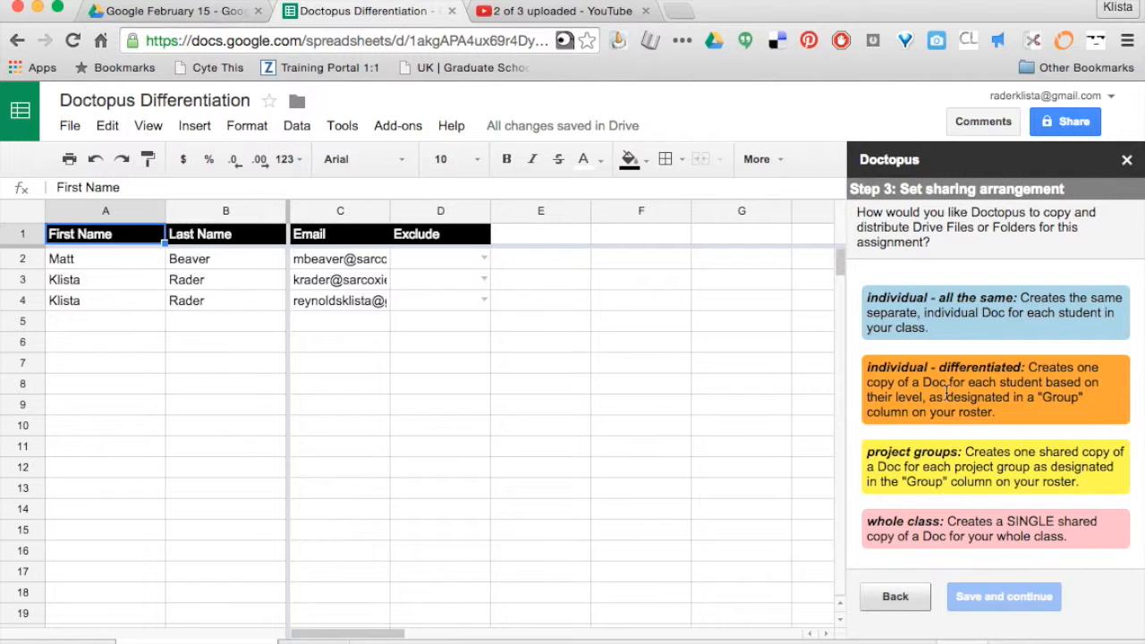
click(946, 318)
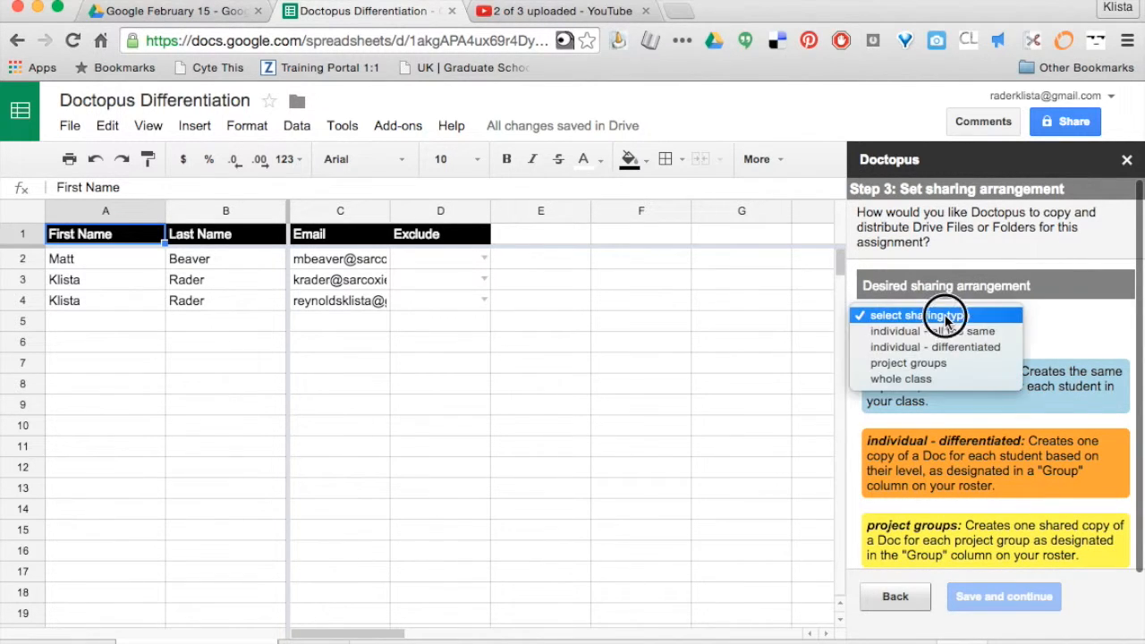
click(945, 351)
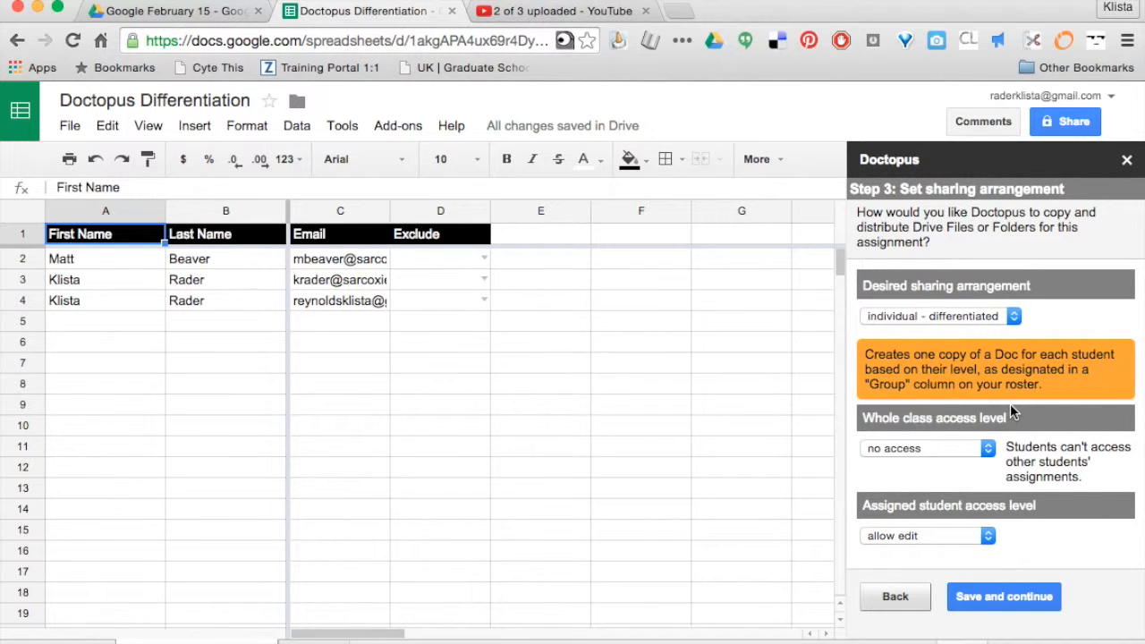
- Review the access levels, student folder delivery and co-teacher options, and save the sharing settings with their defaults
scroll(1010, 405, down, 2)
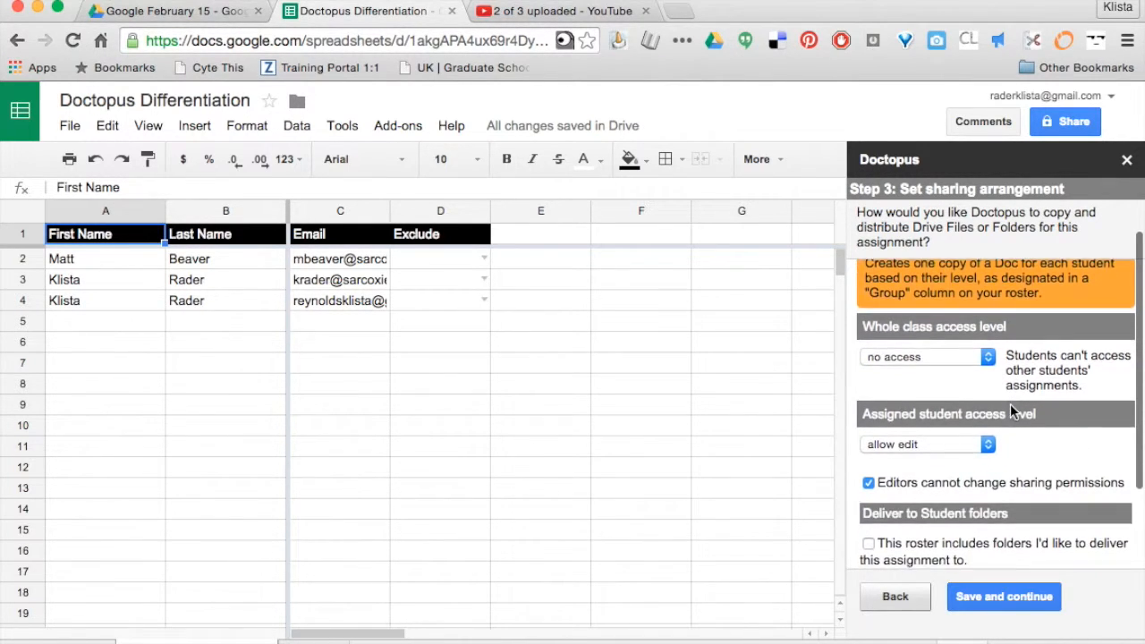
scroll(1010, 410, down, 2)
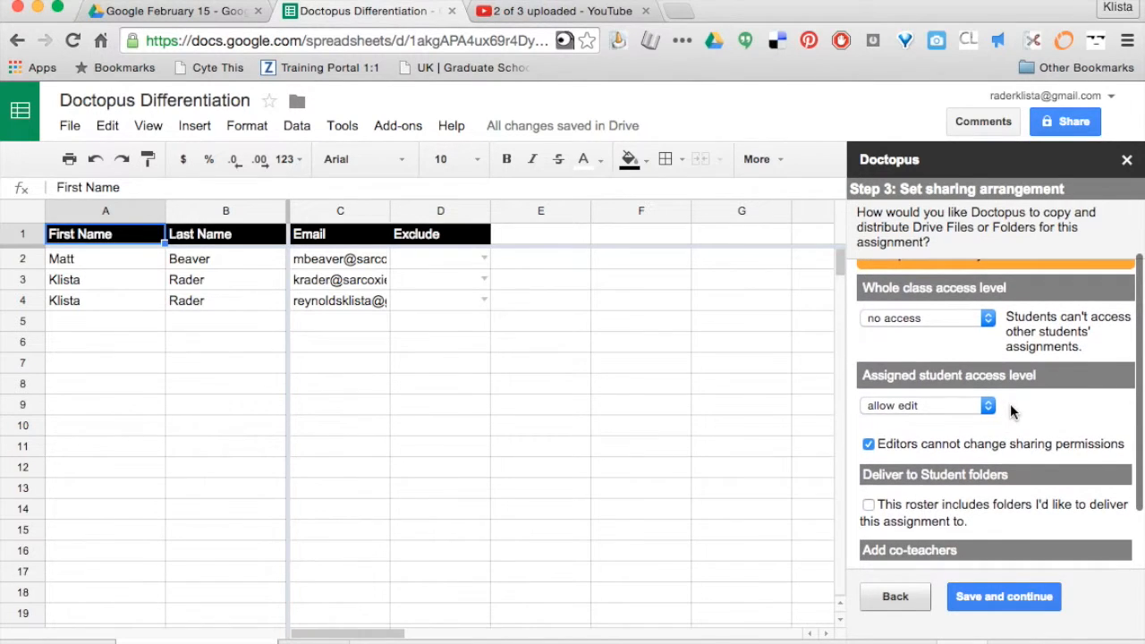
scroll(1011, 406, down, 1)
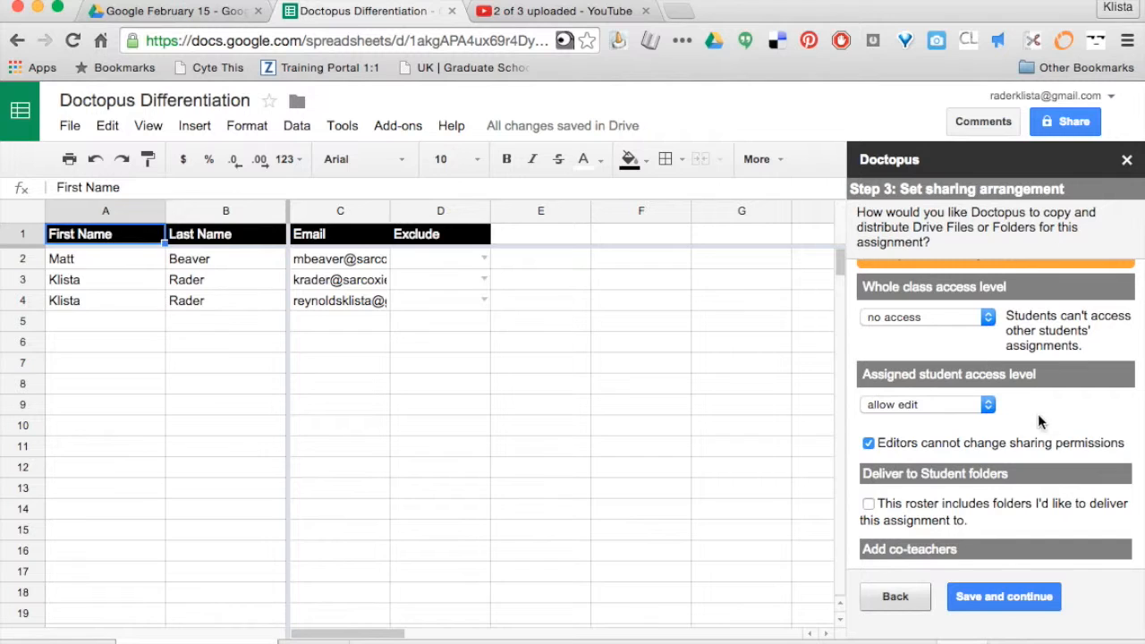
scroll(1038, 421, down, 2)
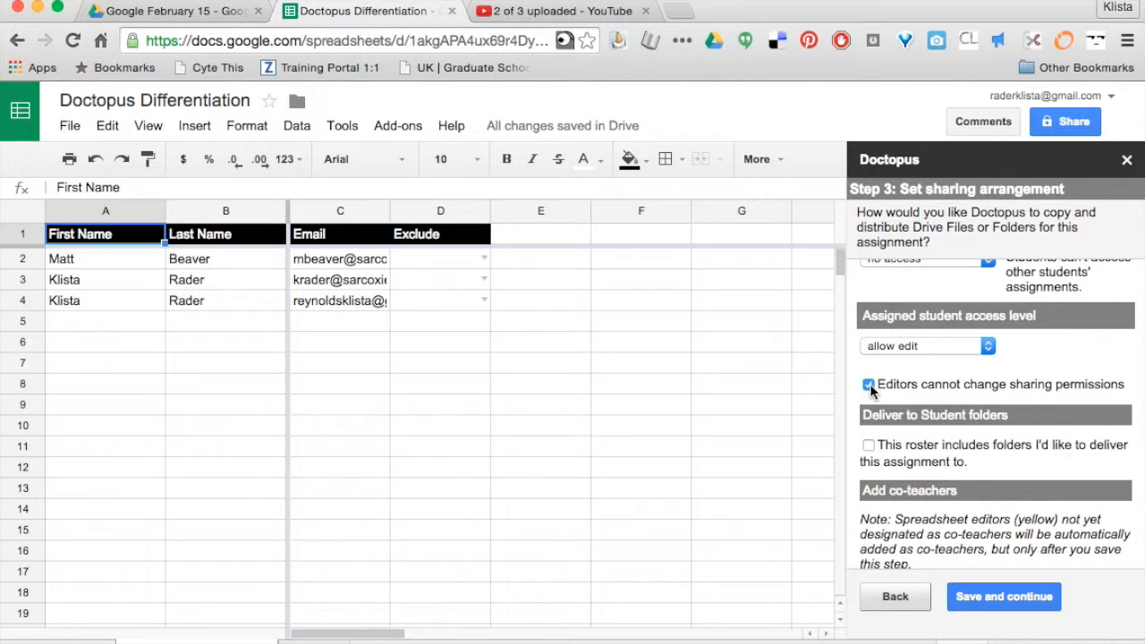
scroll(981, 399, down, 2)
scroll(981, 400, down, 3)
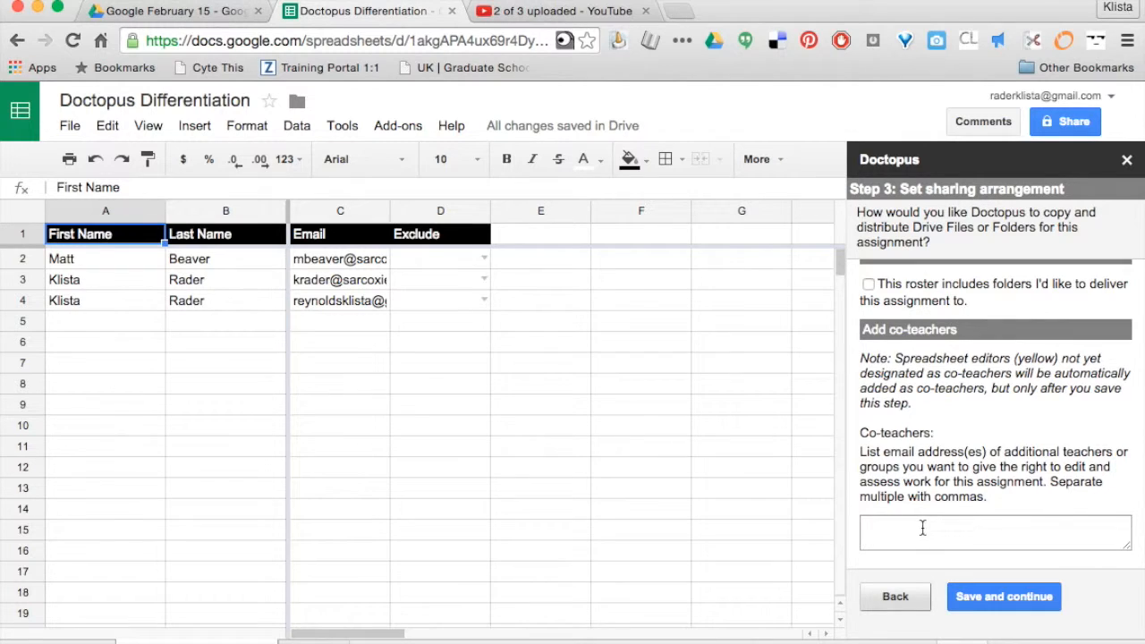
click(970, 605)
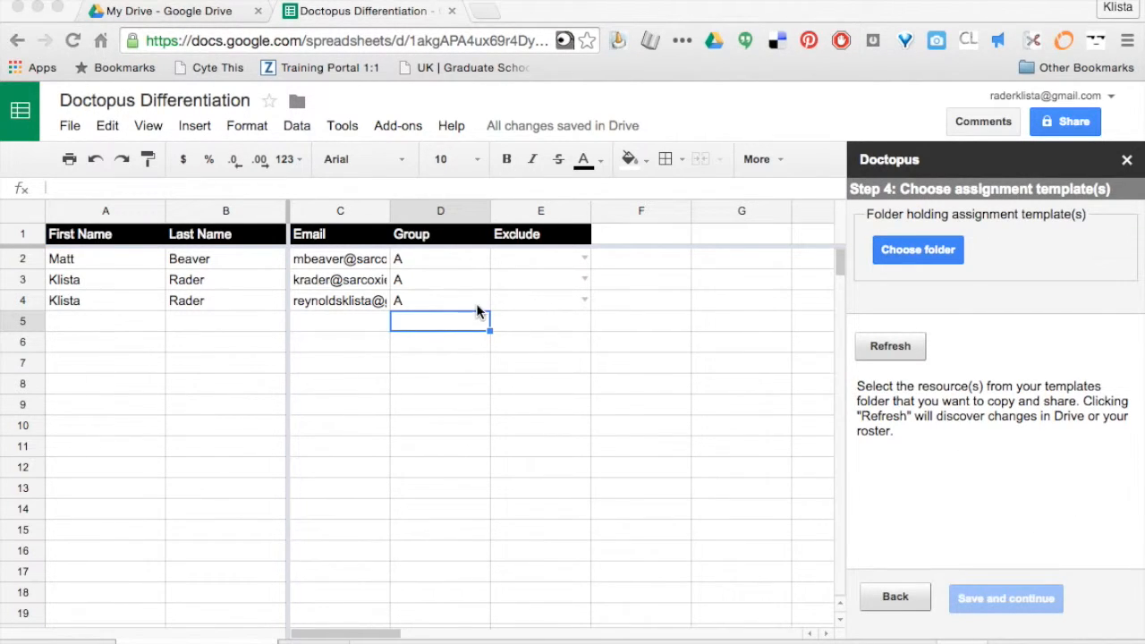
- Change the Group value of the student in row 4 to B
click(410, 298)
text(B)
click(474, 367)
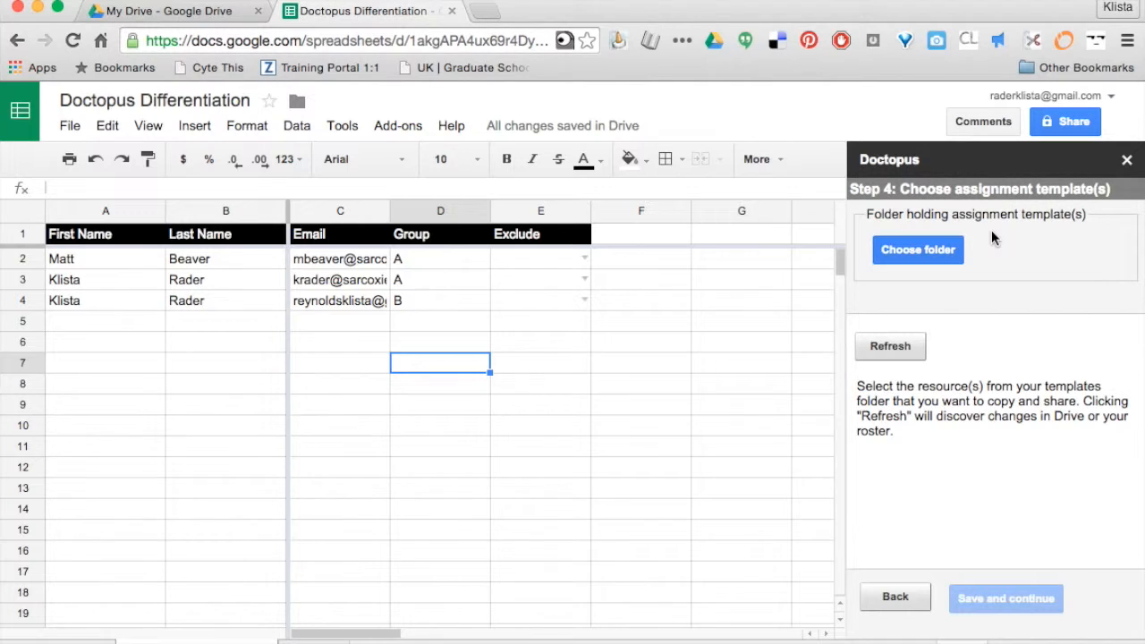
- Choose the Forms and Add Ons folder inside Greenbush Online Classes as the folder holding the assignment templates
click(912, 253)
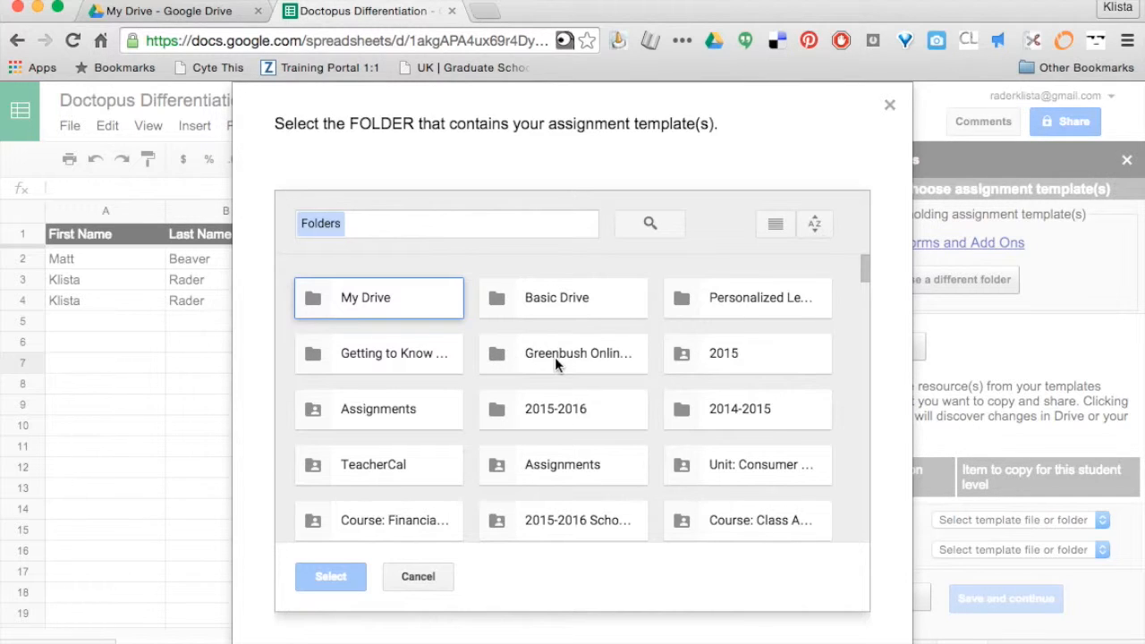
double_click(496, 357)
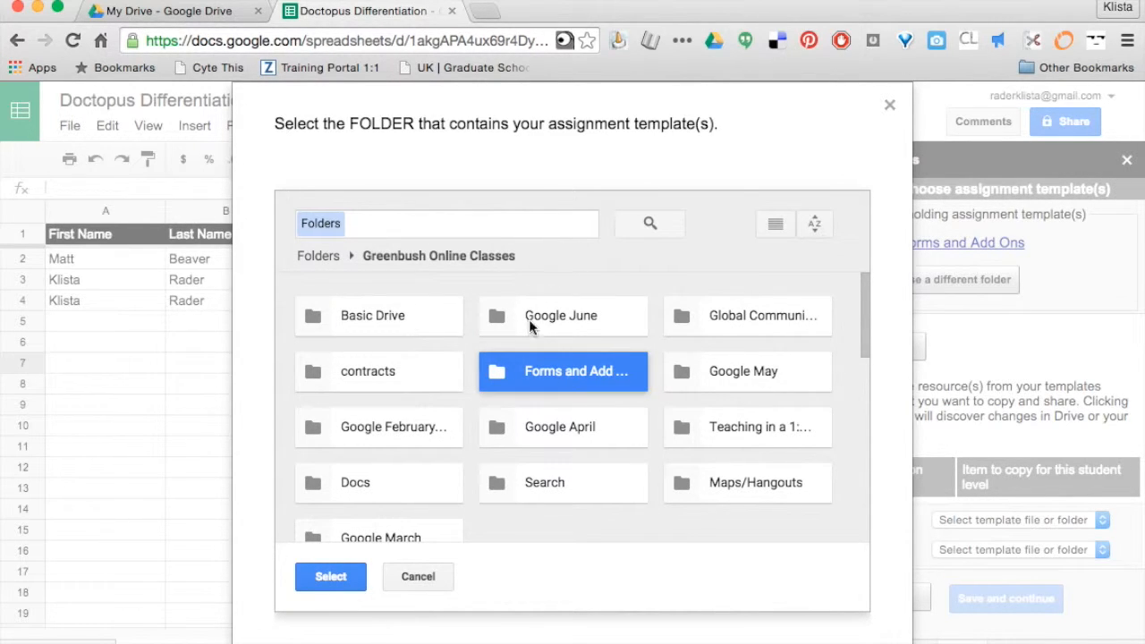
click(495, 372)
click(330, 577)
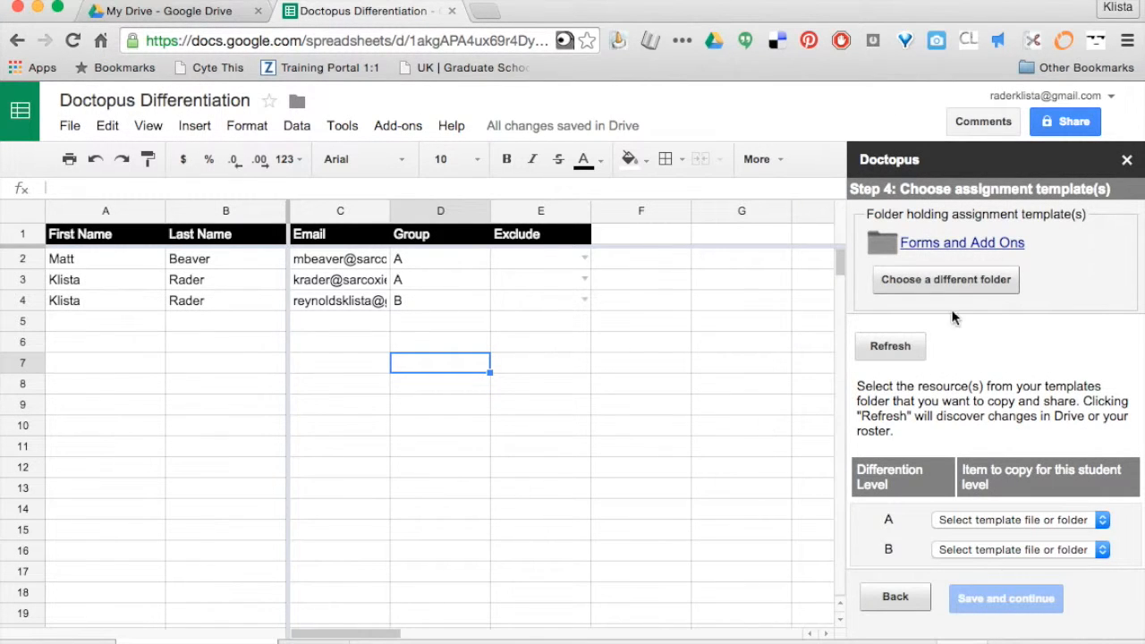
- Refresh the template list, assign the document Notes 1 to level A and Notes 2 to level B, and save
click(891, 349)
click(958, 523)
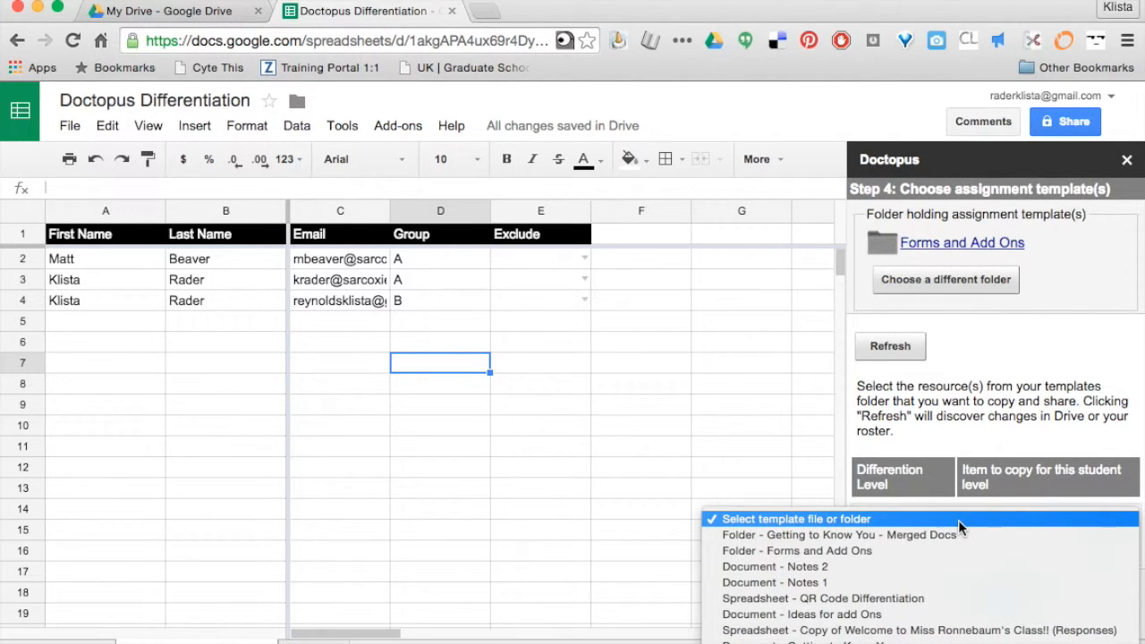
click(916, 582)
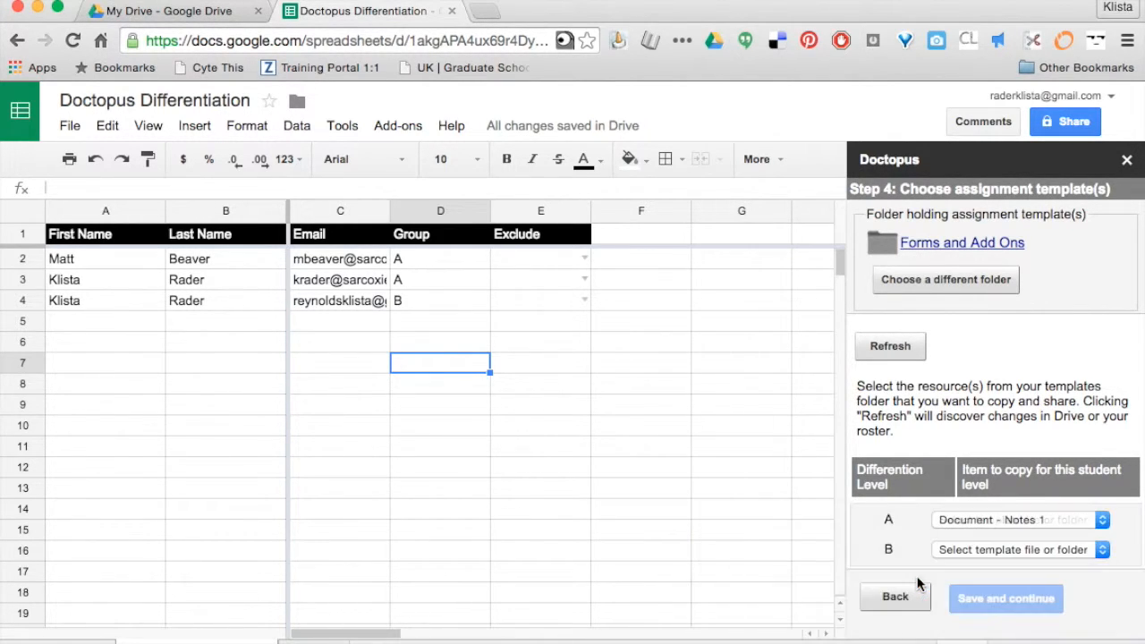
click(960, 548)
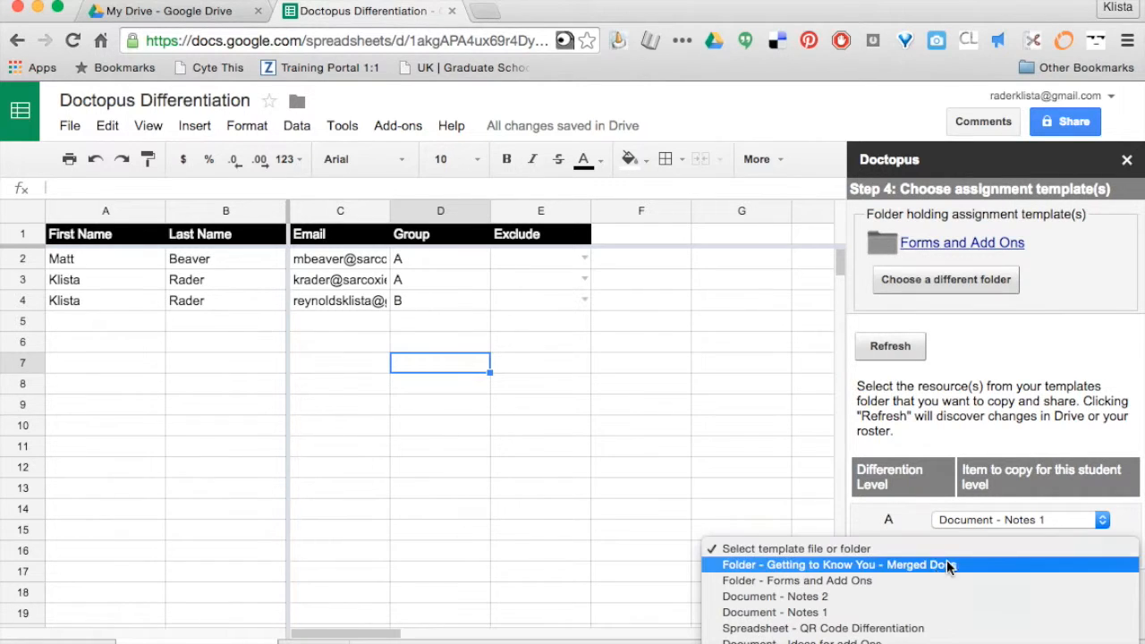
click(919, 598)
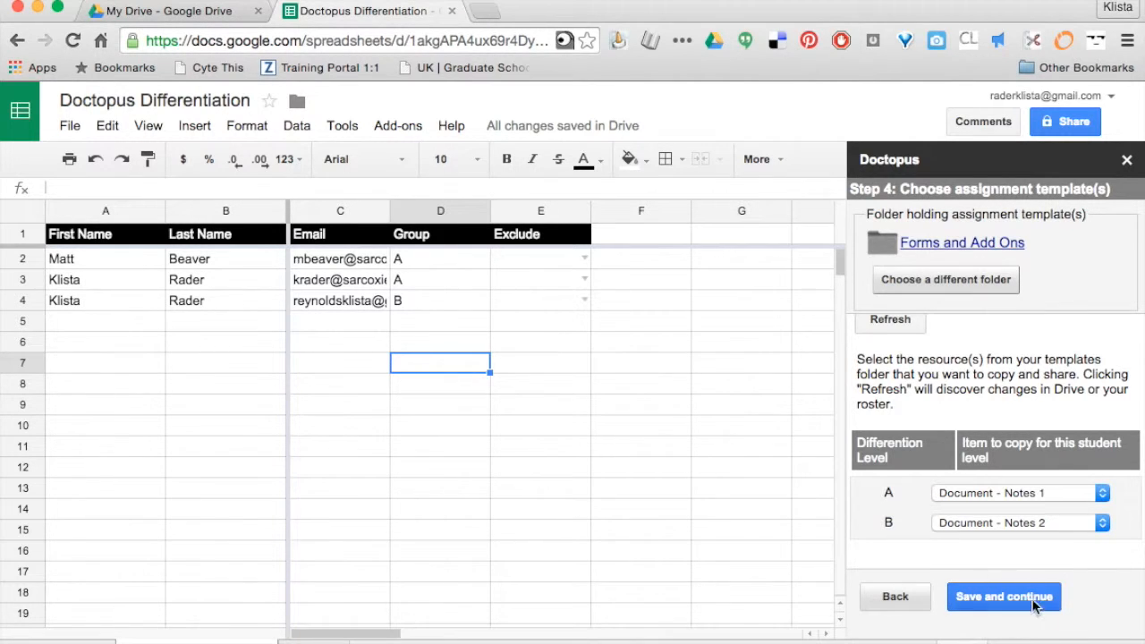
click(969, 595)
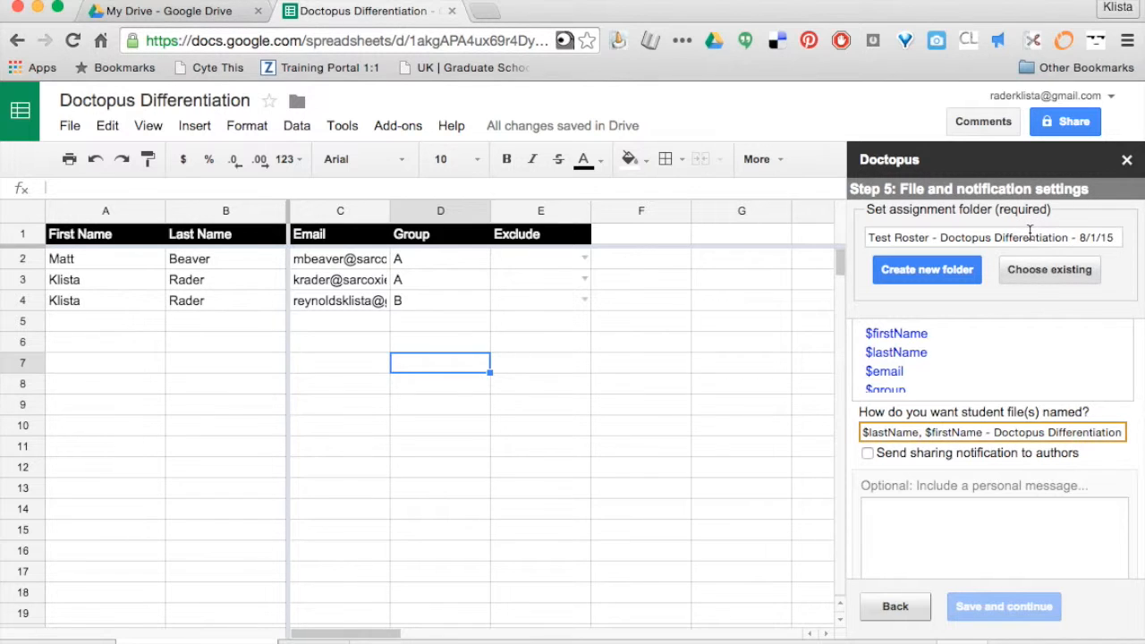
- Replace the suggested assignment folder name with Notes and create the new folder
mouse_move(1030, 232)
mouse_move(1078, 228)
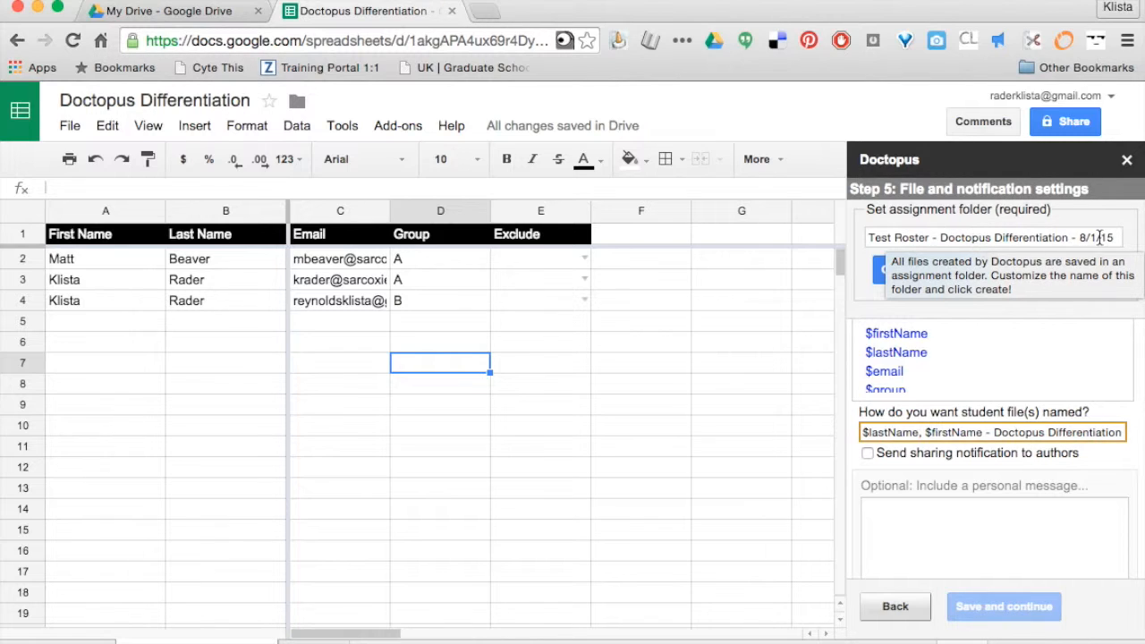
drag(1114, 239, 823, 237)
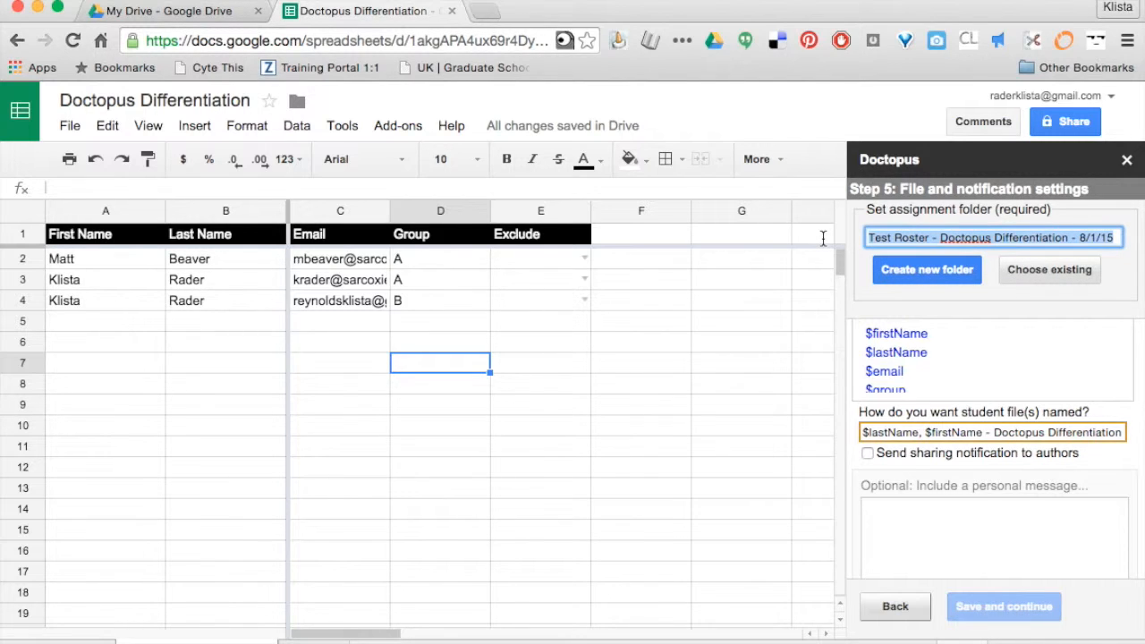
text(Notes)
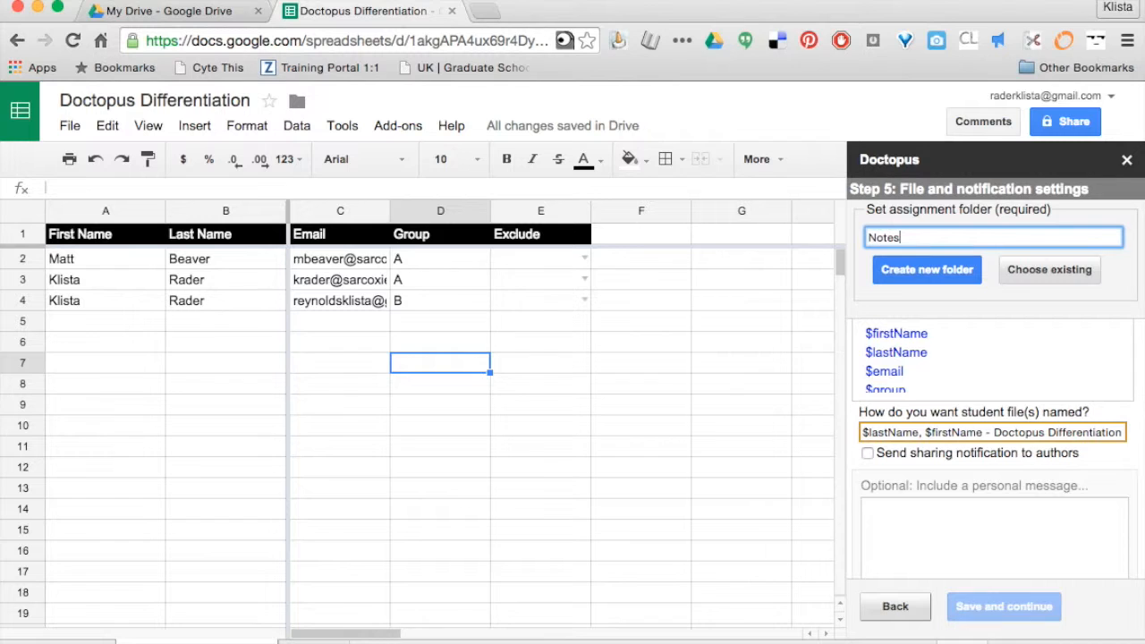
click(969, 272)
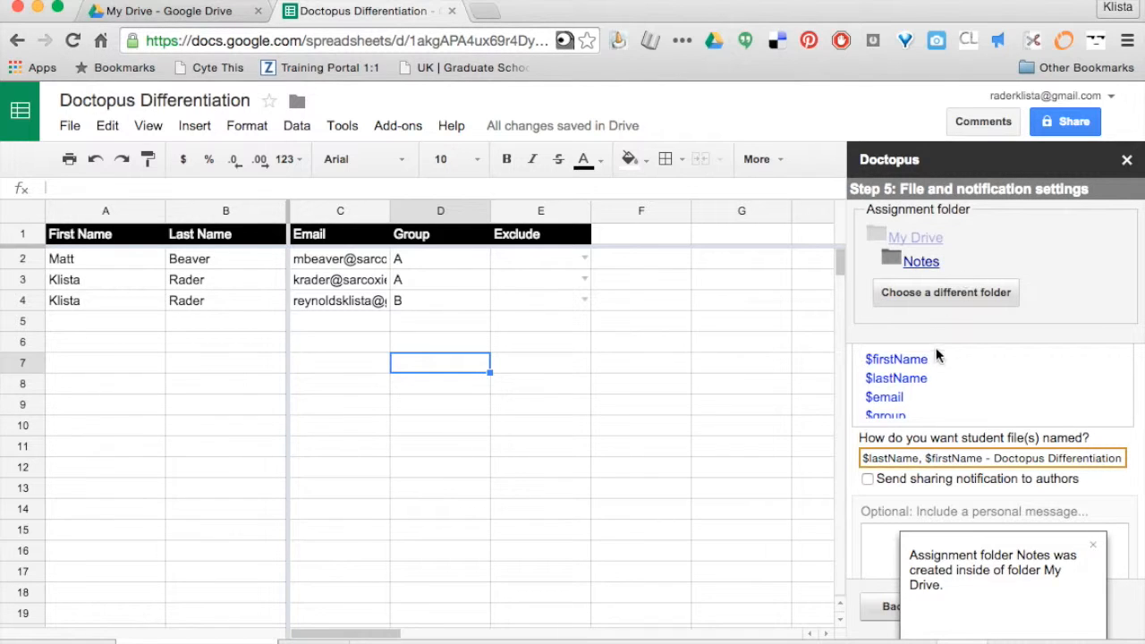
- Set the student file naming pattern to "$lastName, $firstName - Notes"
scroll(937, 398, down, 2)
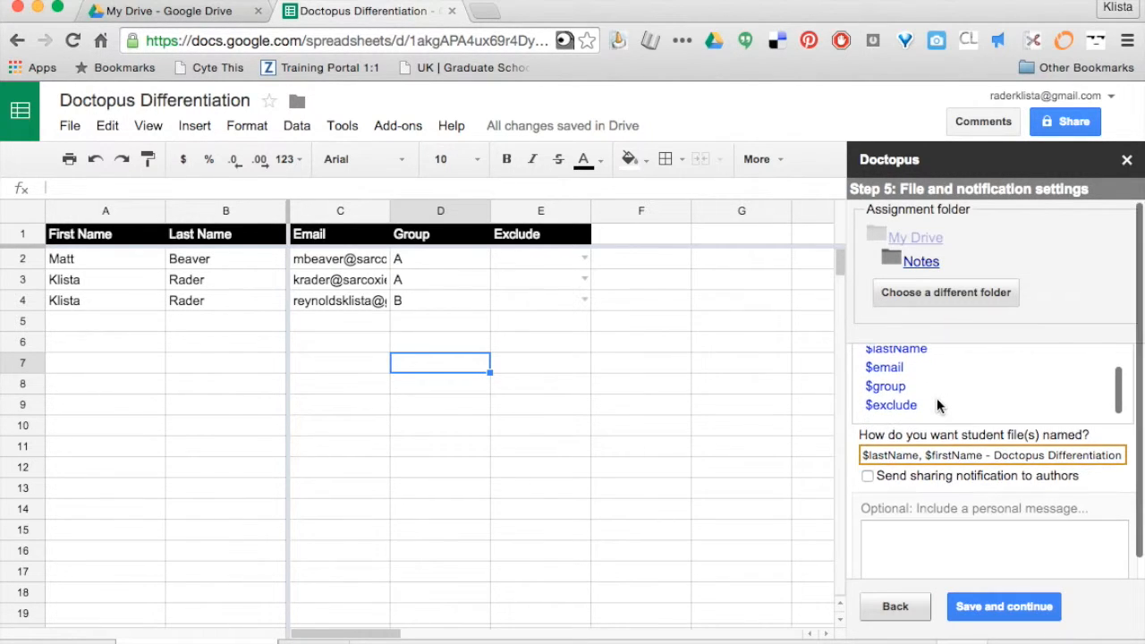
scroll(938, 407, up, 1)
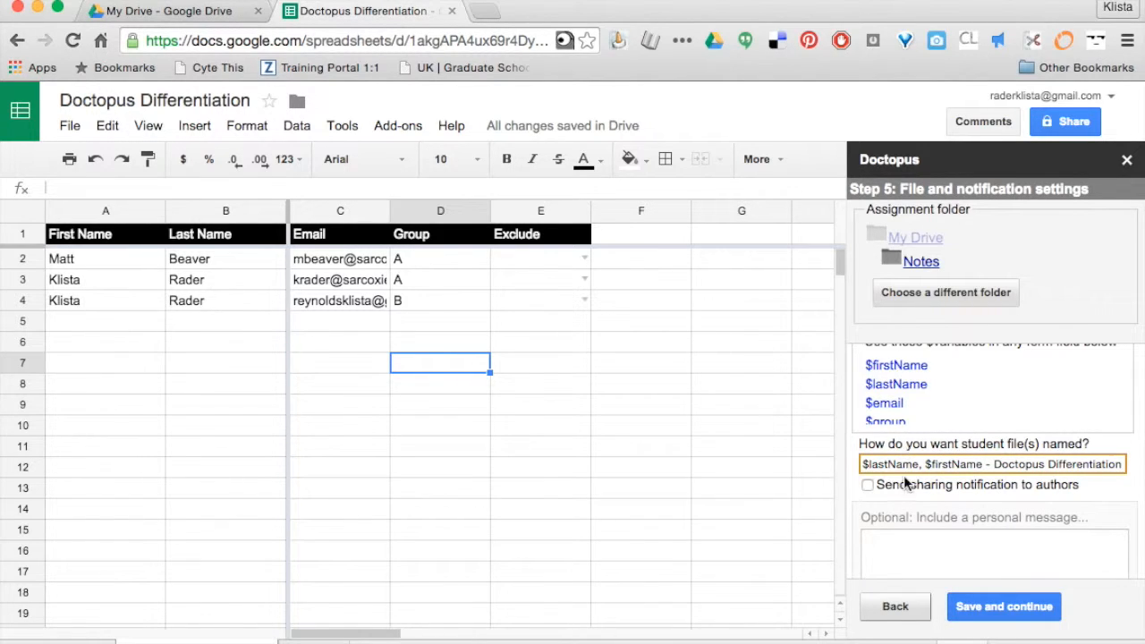
drag(994, 465, 1124, 464)
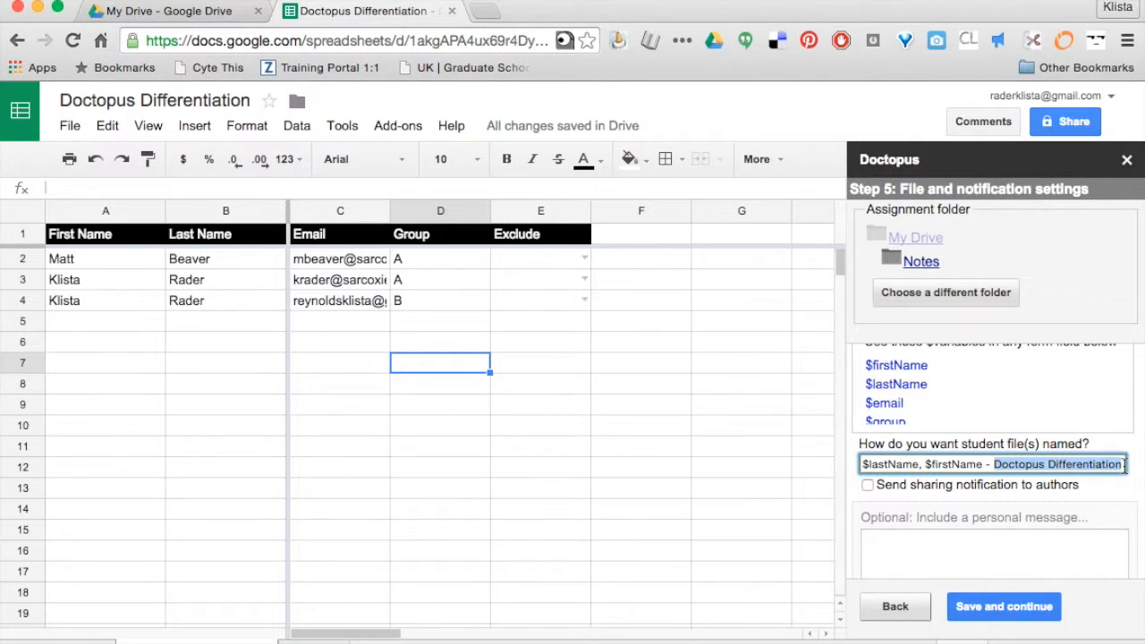
text(Note)
- Enable sharing notifications to authors with the message "You will use this during class today." and save the file and notification settings
scroll(1057, 514, down, 2)
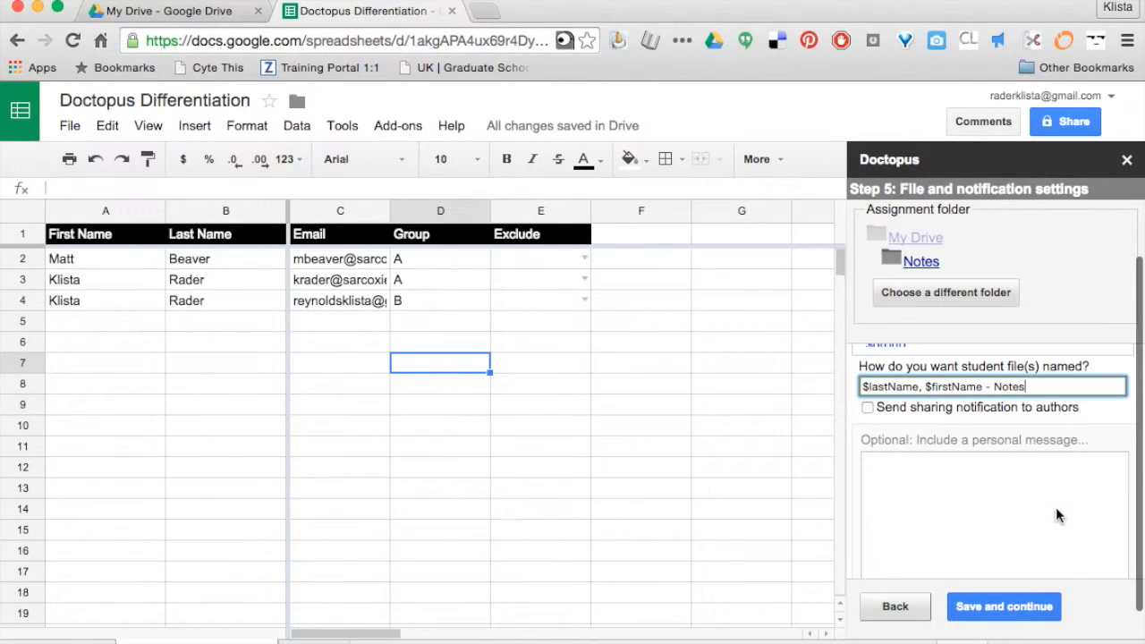
click(866, 409)
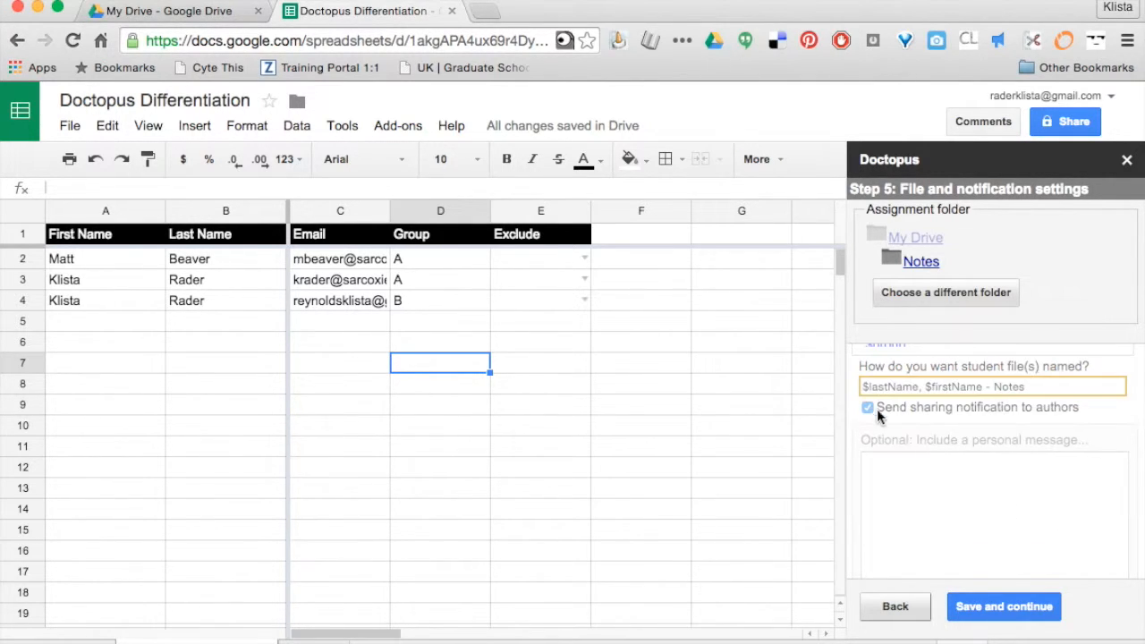
click(887, 484)
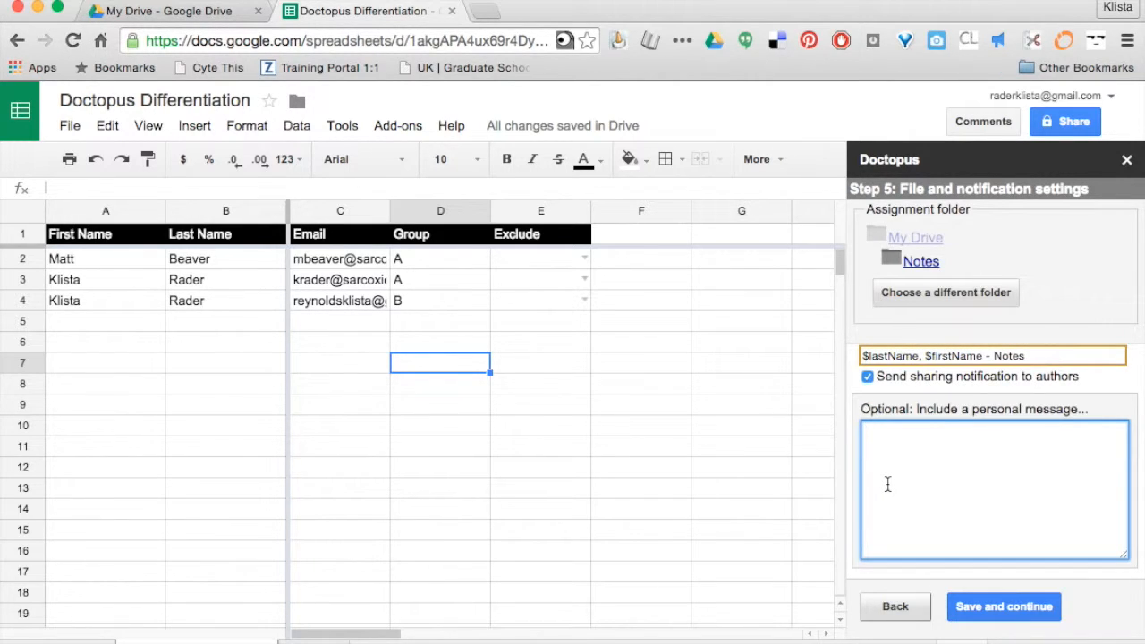
text(You will use this )
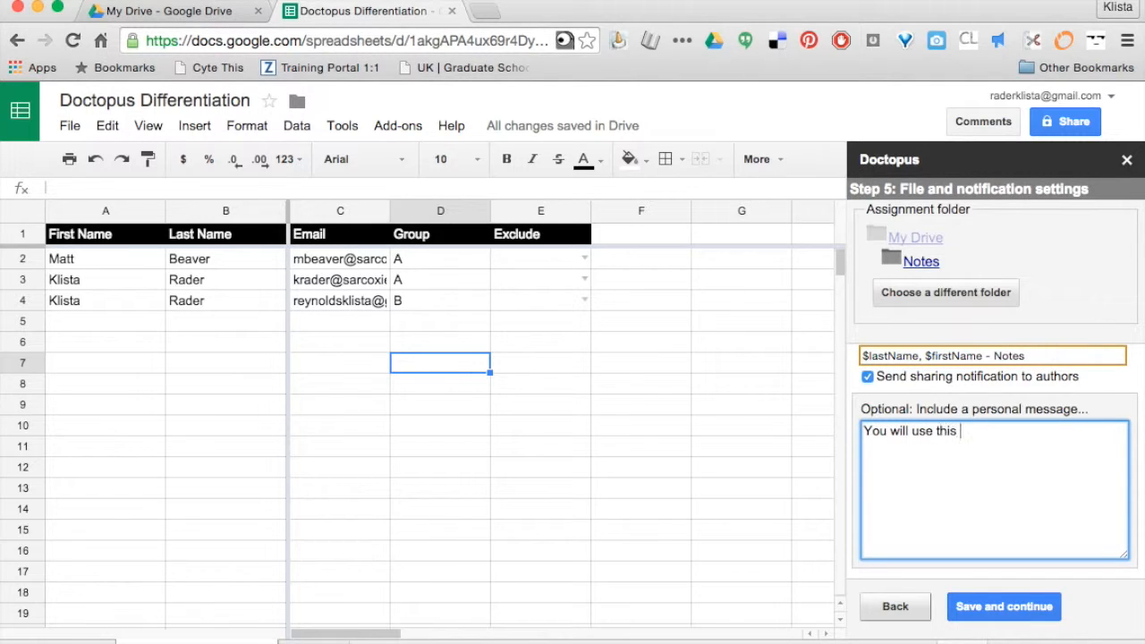
text(during class to)
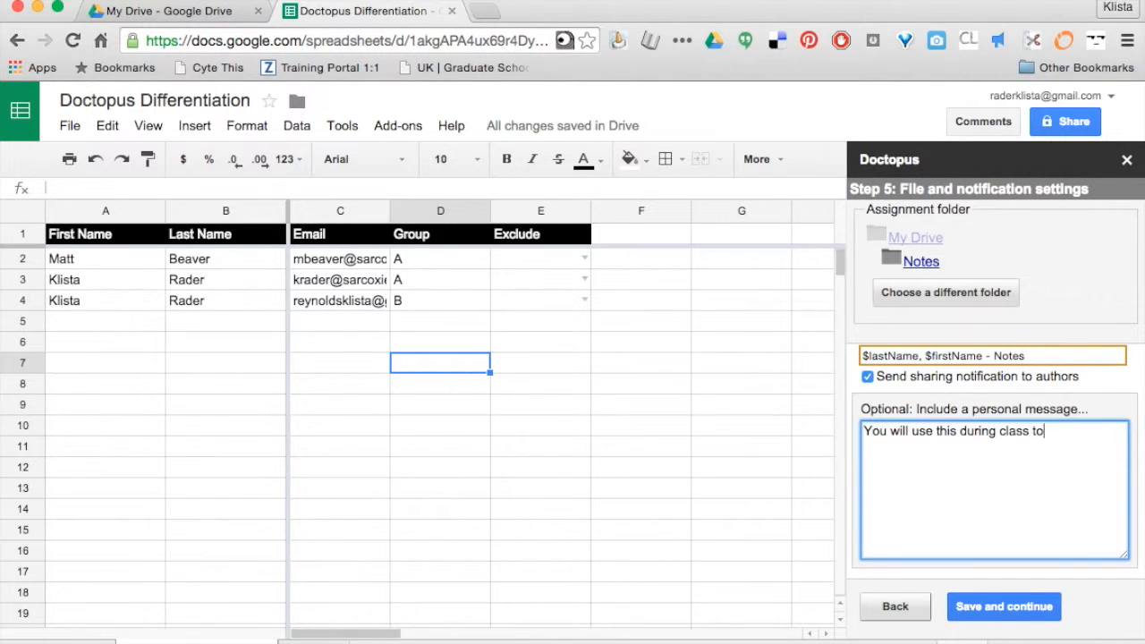
text(day.)
click(977, 609)
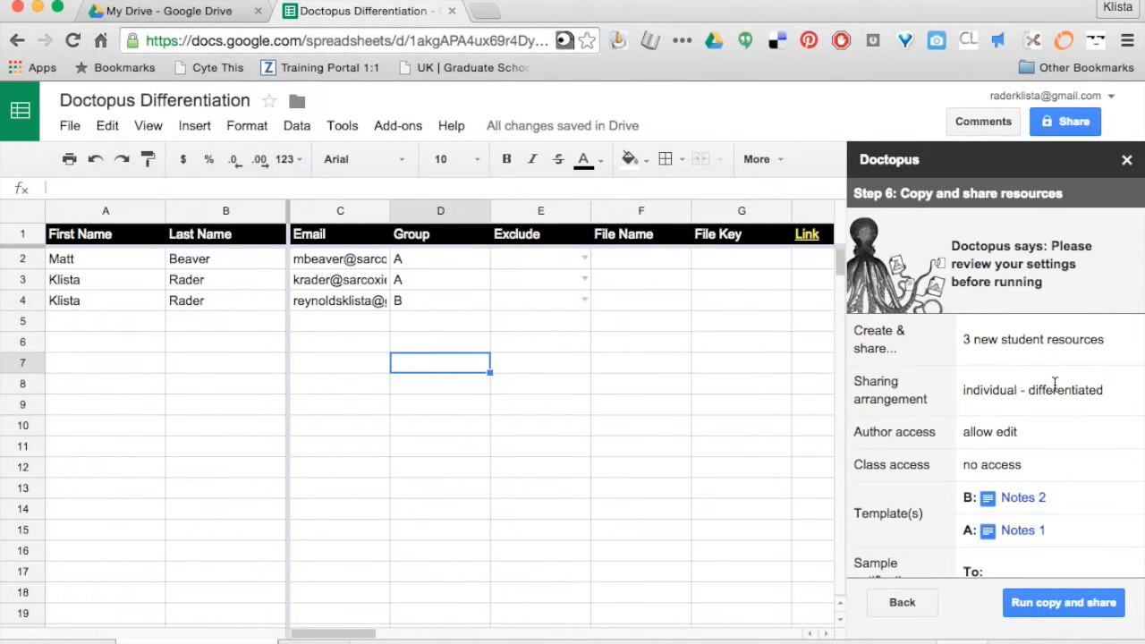
- Review the assignment settings summary and run the copy and share for the student files
scroll(1055, 424, down, 3)
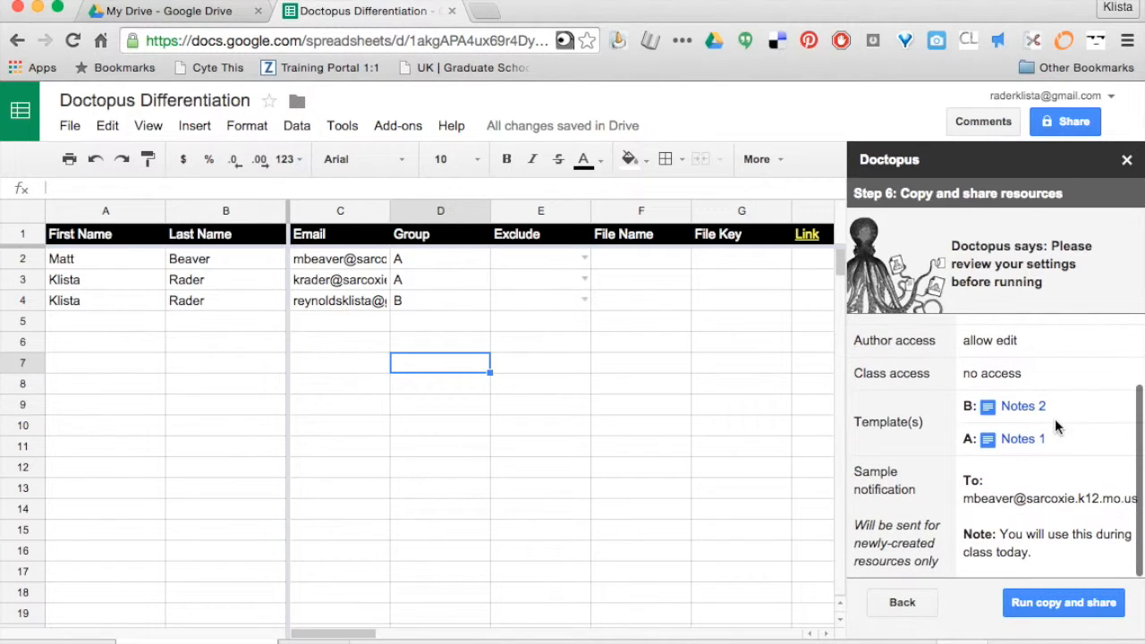
click(1042, 612)
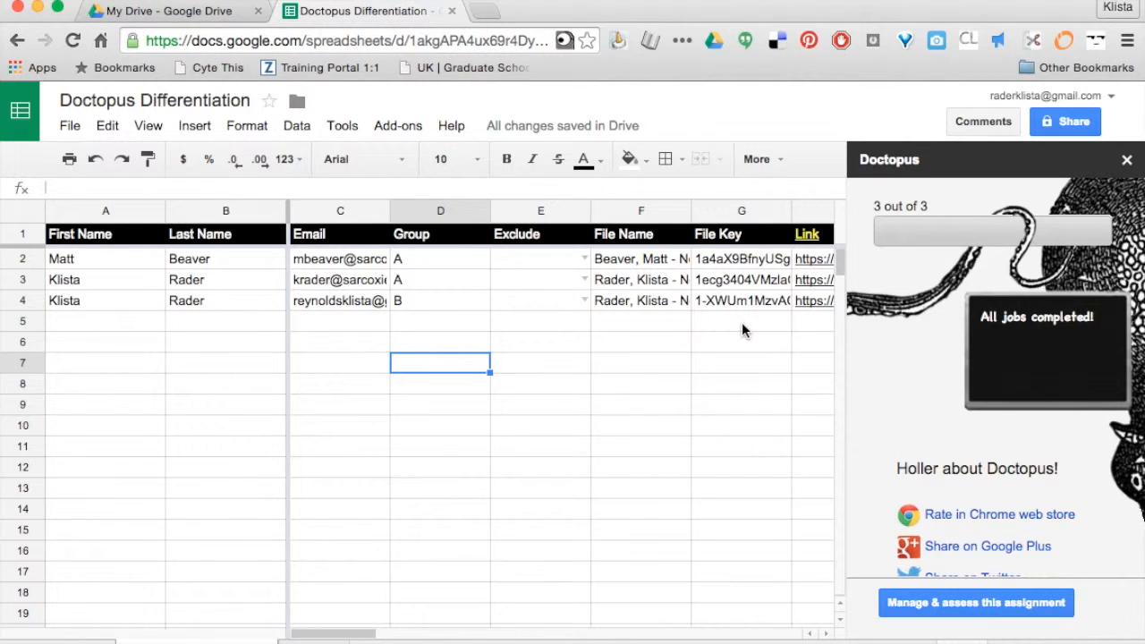
- Open the linked notes document of the group B student in row 4, check its content, and close it
scroll(742, 326, right, 5)
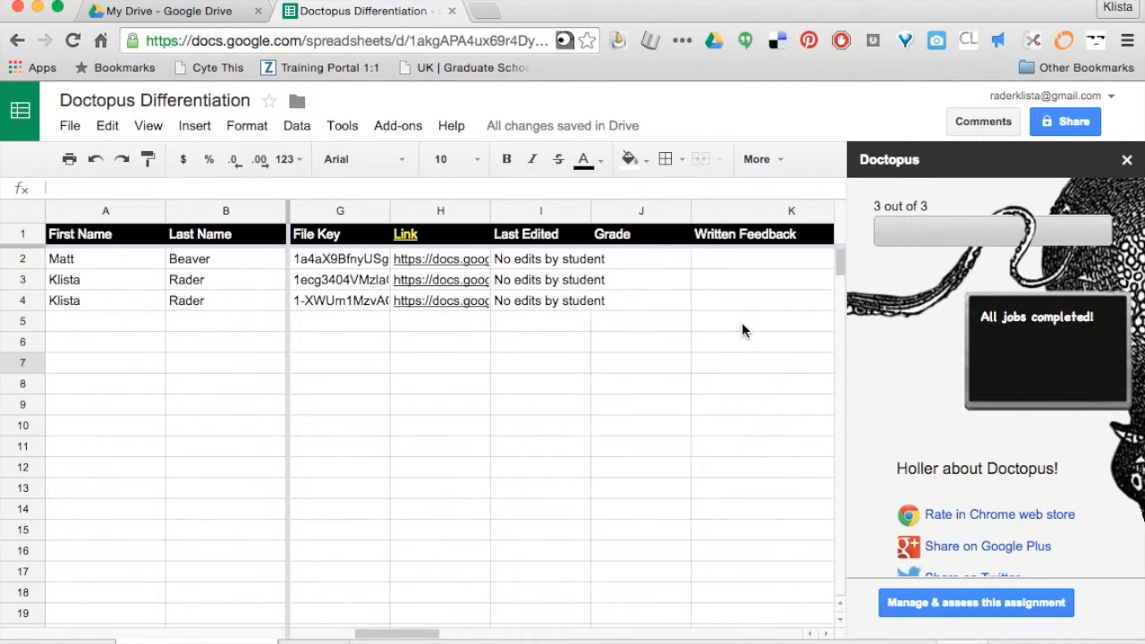
scroll(742, 327, left, 2)
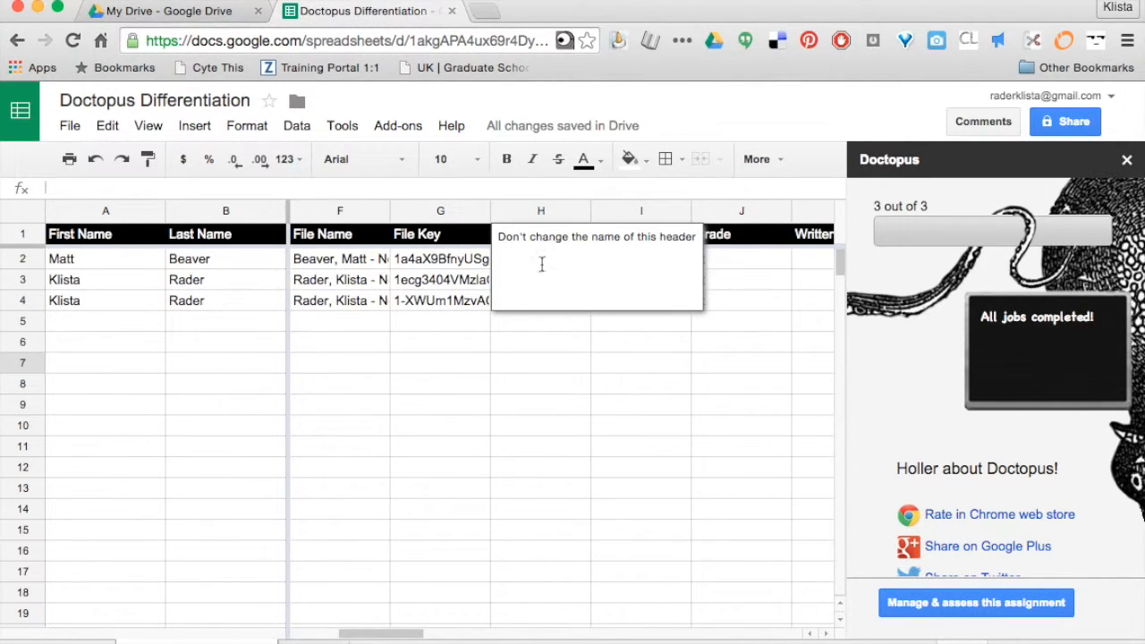
click(729, 349)
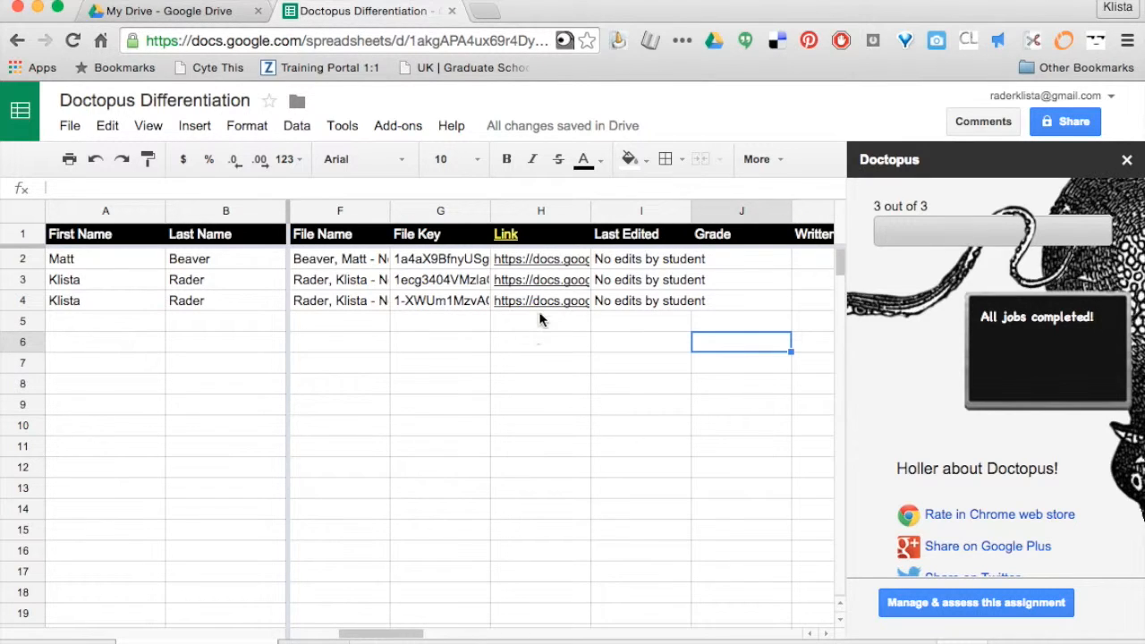
mouse_move(542, 305)
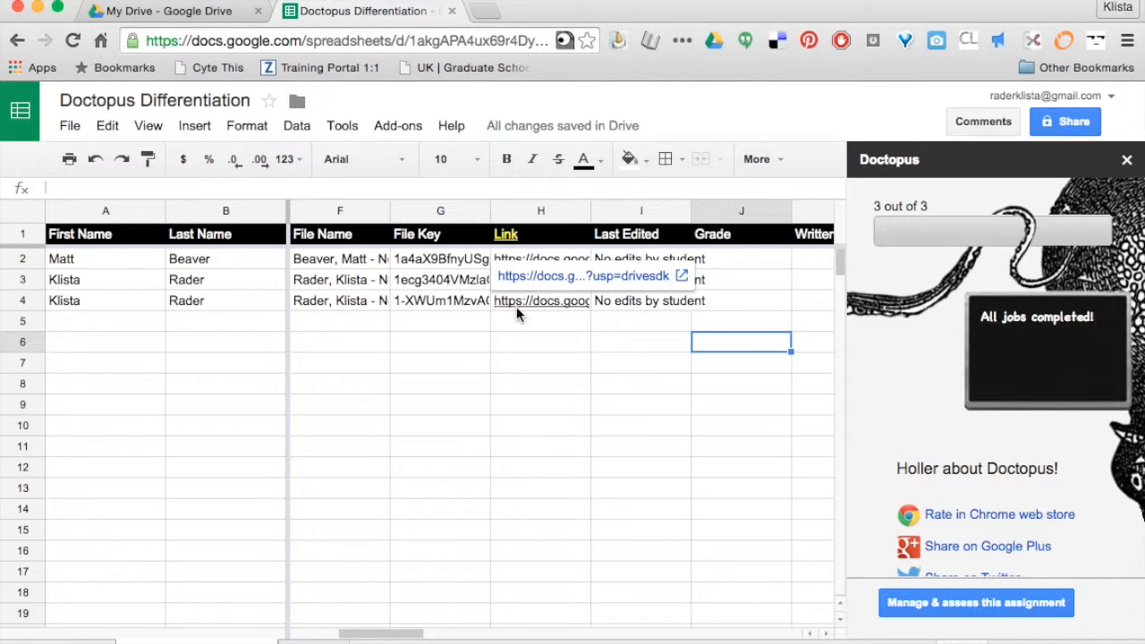
click(558, 279)
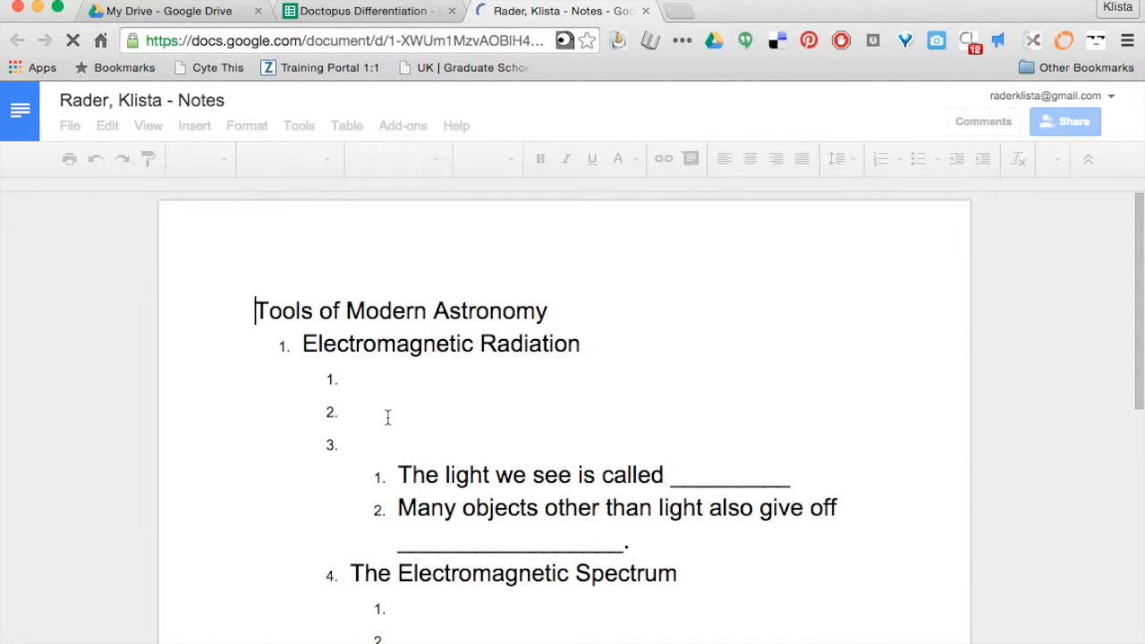
scroll(388, 417, down, 1)
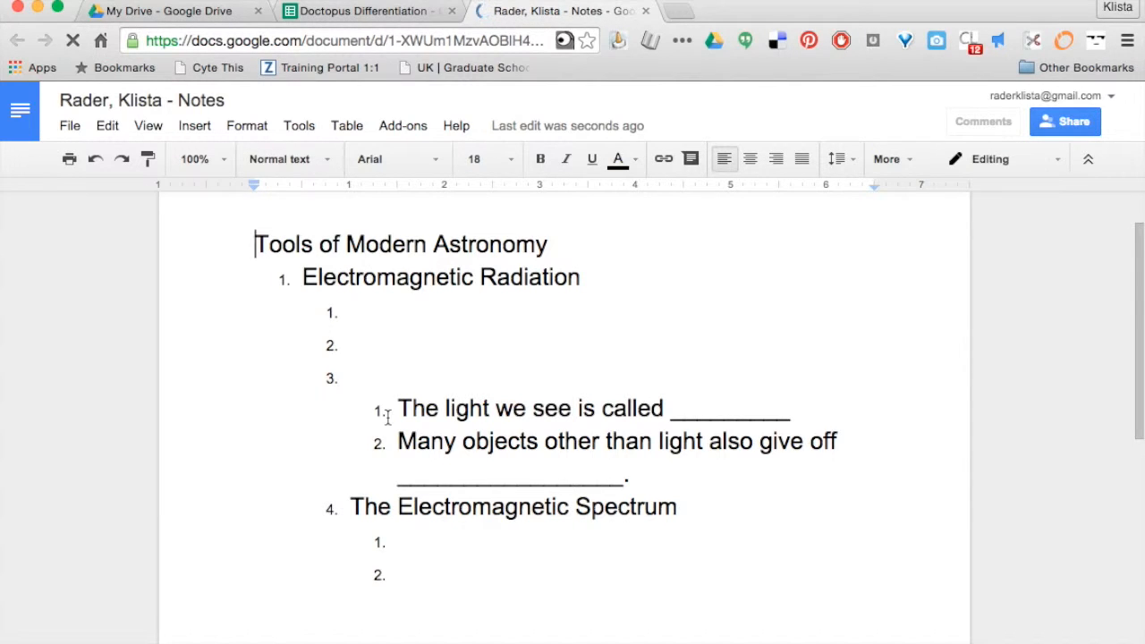
key(super+w)
- Open the linked notes document of the group A student in row 3
click(532, 282)
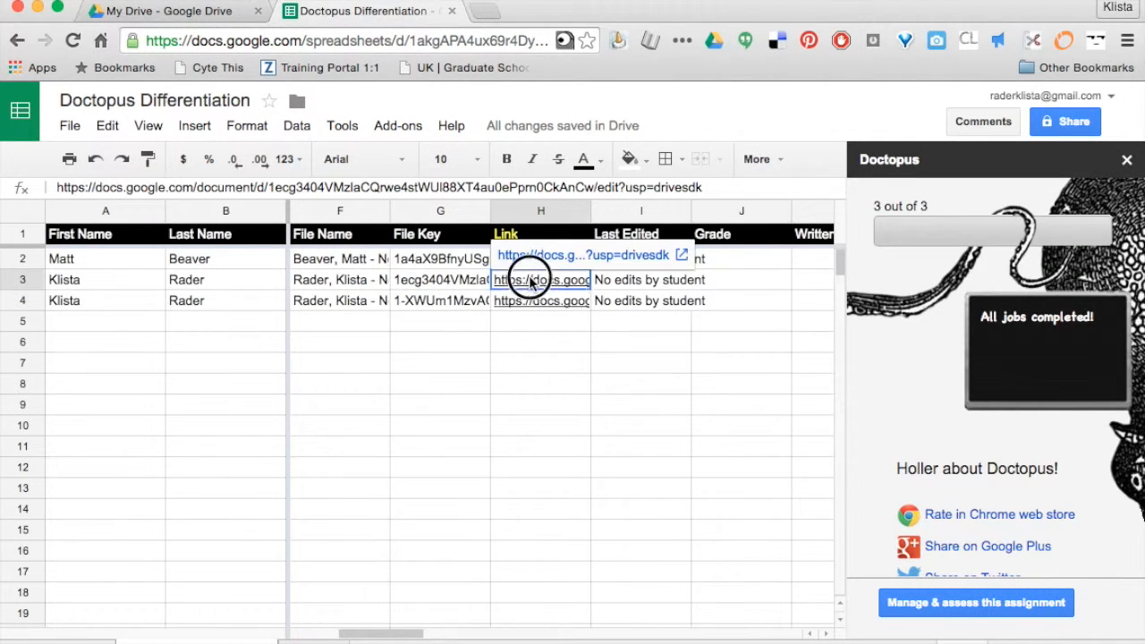
click(551, 255)
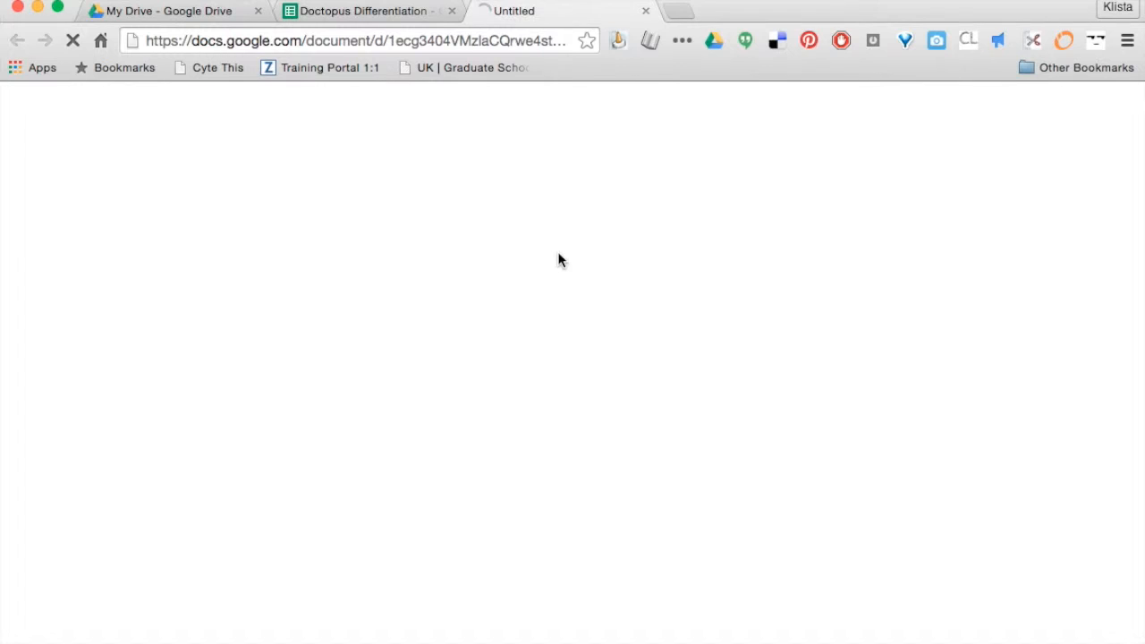